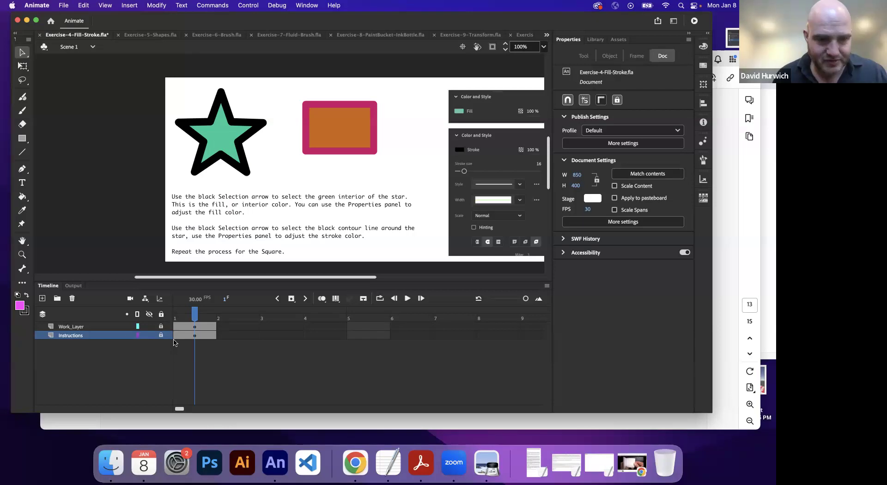
- Unlock Work_Layer and set the star's green interior fill to yellow, #FFFF00
click(160, 334)
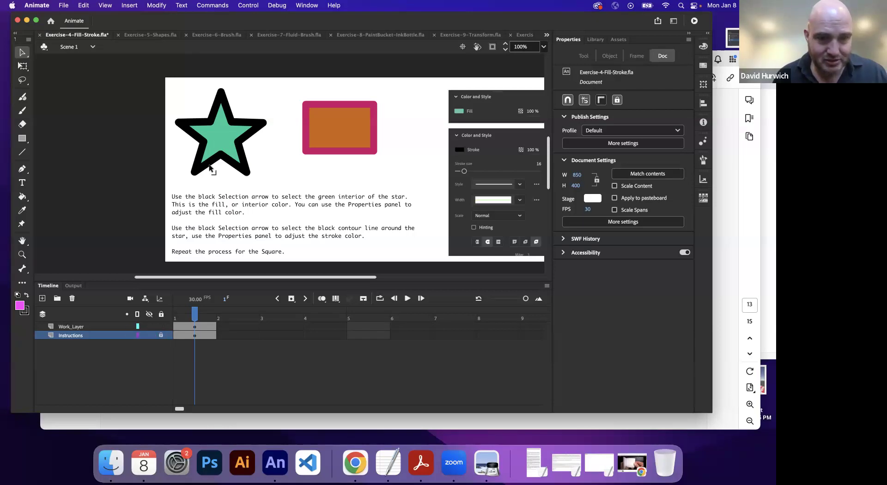
click(224, 145)
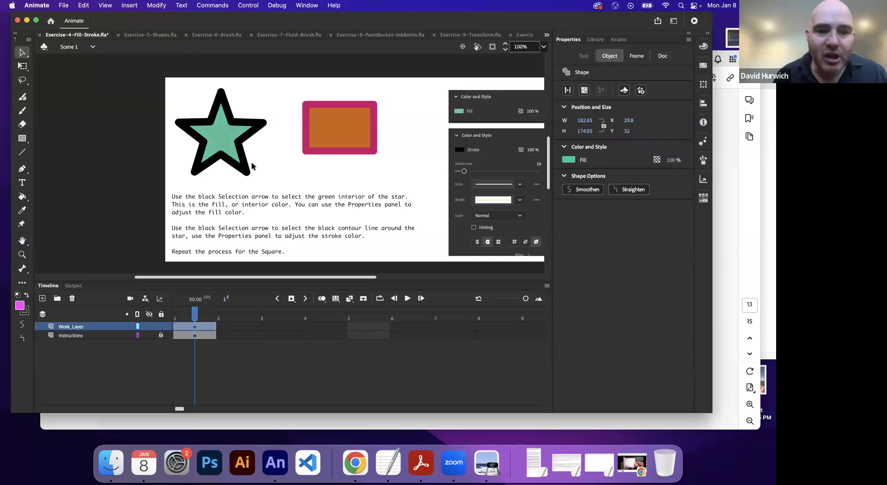
key(super+equal)
key(super+equal)
key(super+equal)
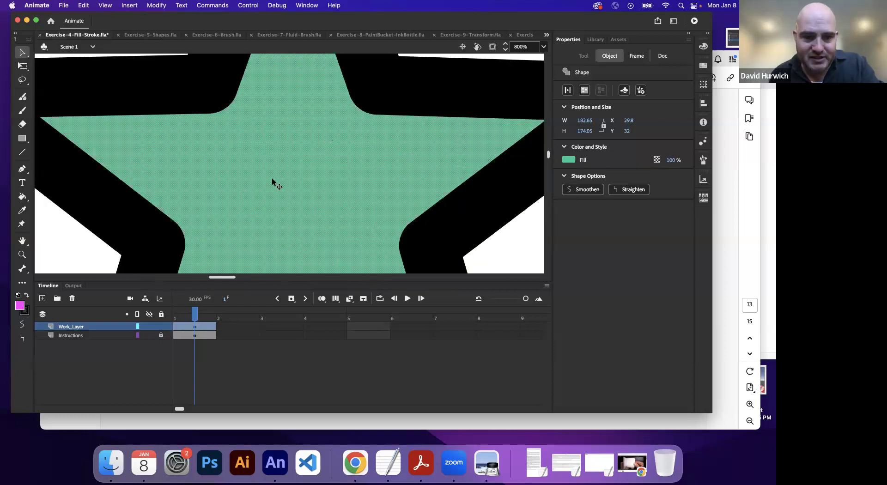
key(super+minus)
key(super+minus)
key(super+minus)
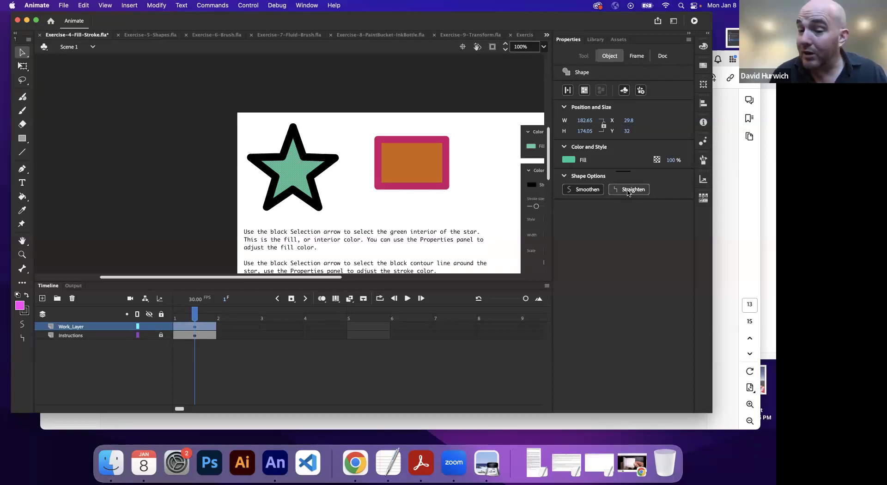
click(570, 161)
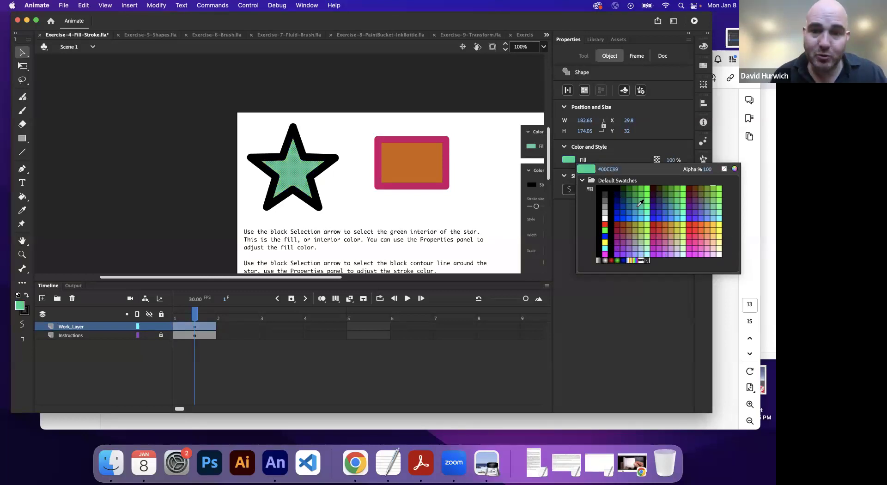
click(605, 242)
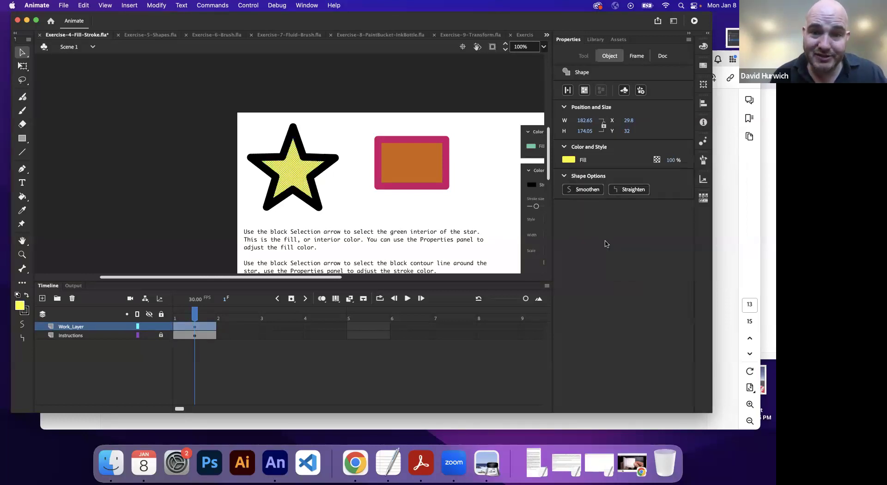
- Mix a custom dark olive, #878712, in the Color Picker and apply it as the star's fill
click(569, 161)
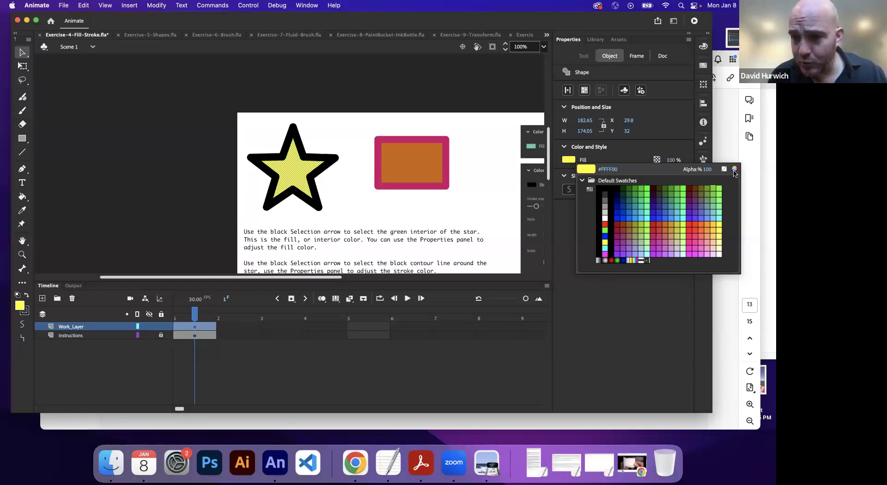
click(734, 170)
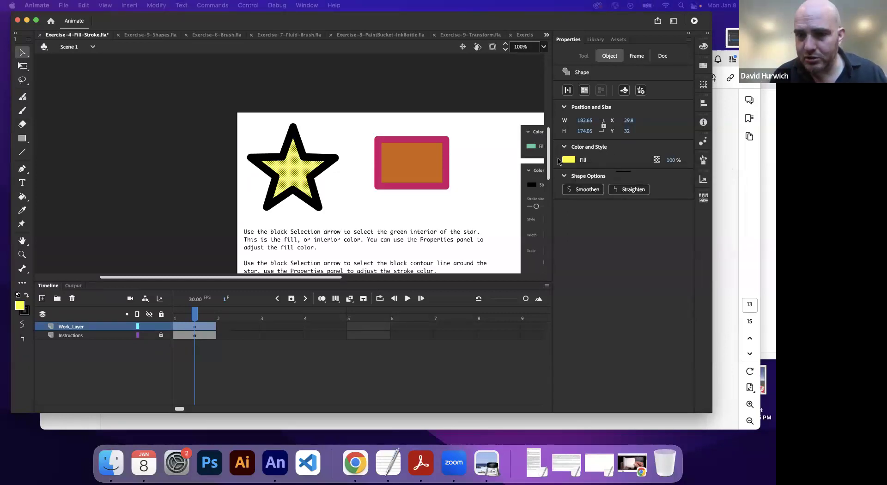
drag(517, 128, 408, 263)
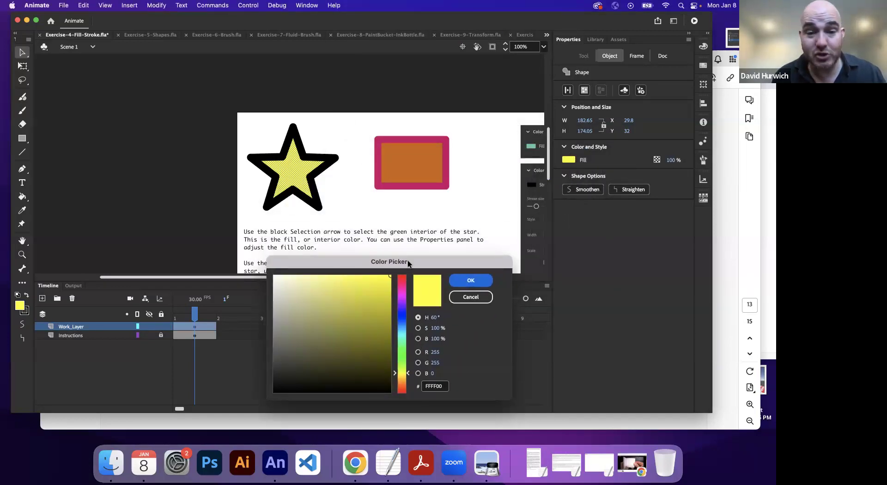
click(320, 286)
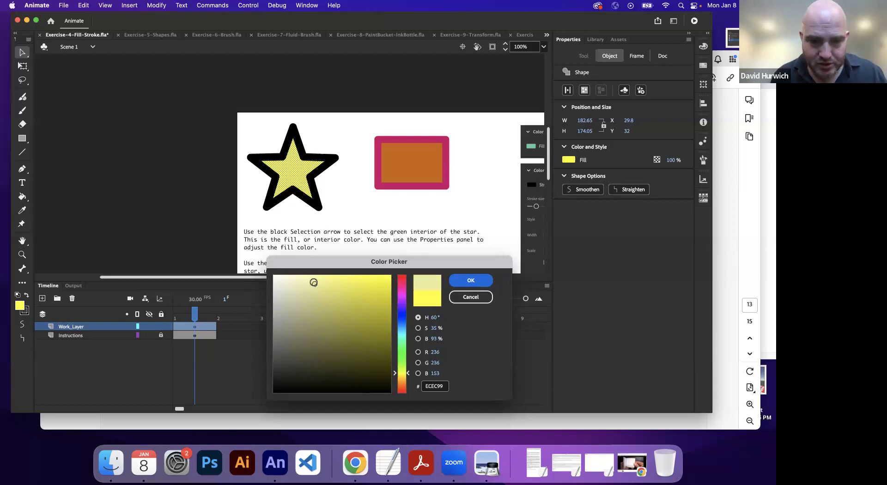
mouse_move(338, 323)
mouse_down()
mouse_move(322, 360)
mouse_move(303, 311)
mouse_up()
drag(358, 329, 375, 331)
click(471, 281)
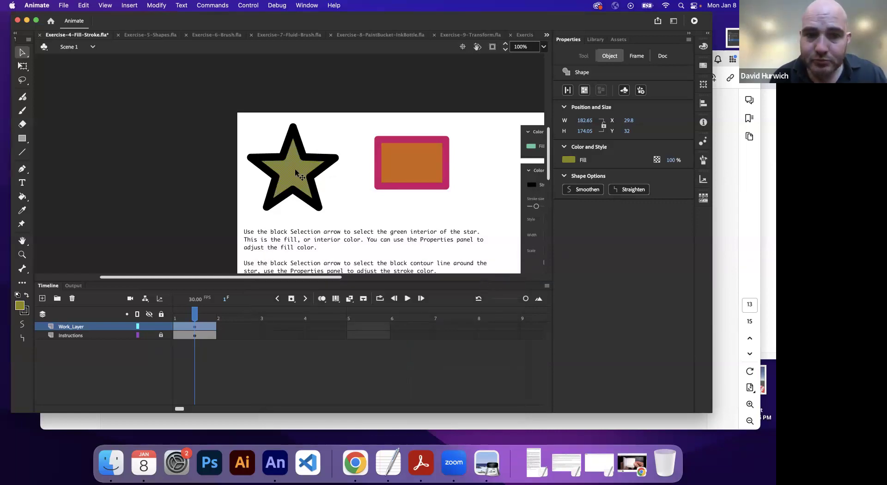
- Lower the alpha of the star's olive fill to 51%
click(568, 161)
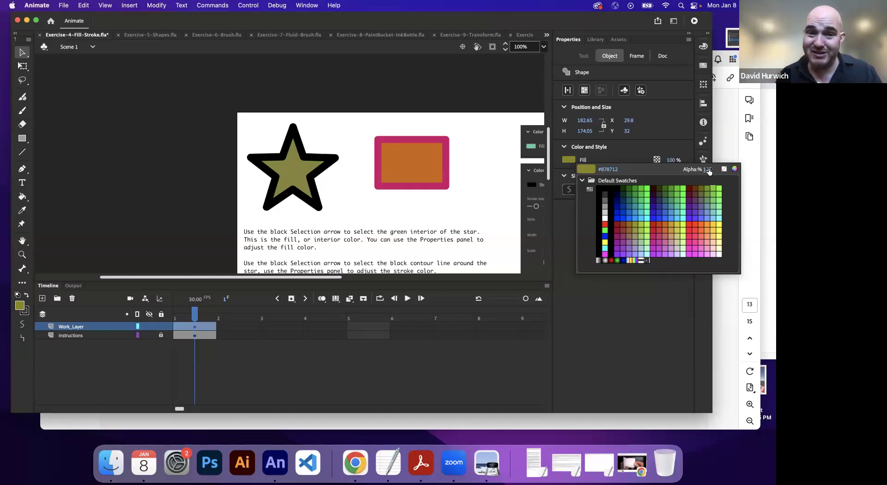
drag(709, 171, 689, 170)
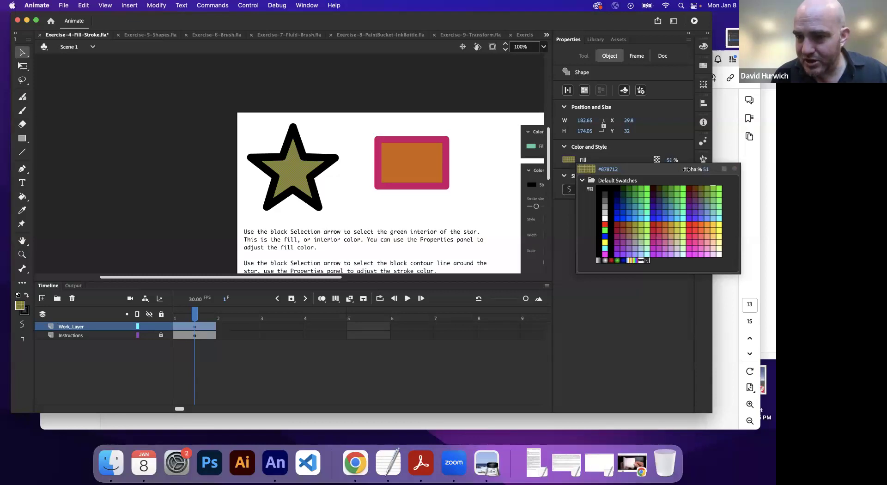
drag(686, 170, 685, 169)
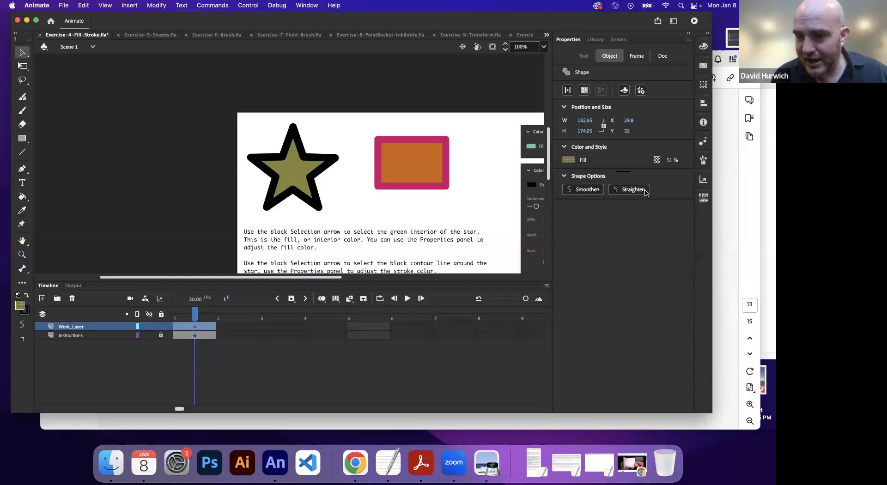
- Move the star with its fill and outline over to the rectangle's near edge, and unlock the Instructions layer
double_click(297, 176)
mouse_move(296, 176)
mouse_down()
mouse_move(383, 174)
mouse_move(288, 171)
mouse_up()
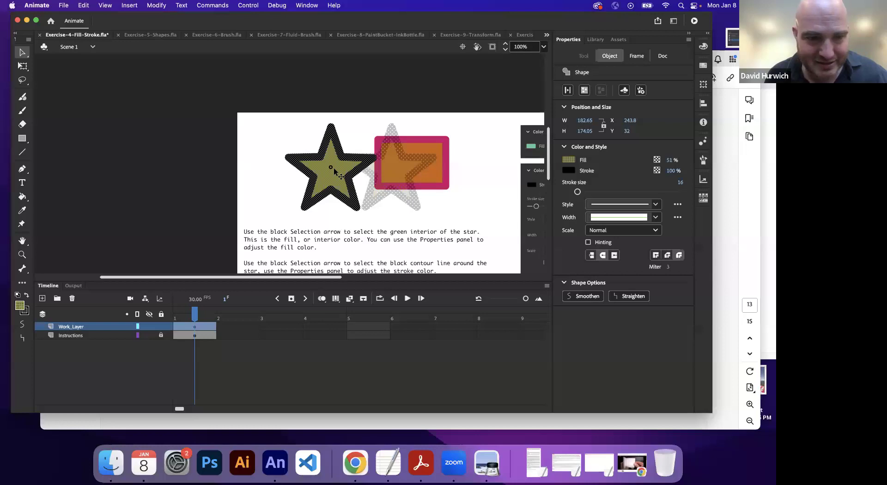
click(159, 336)
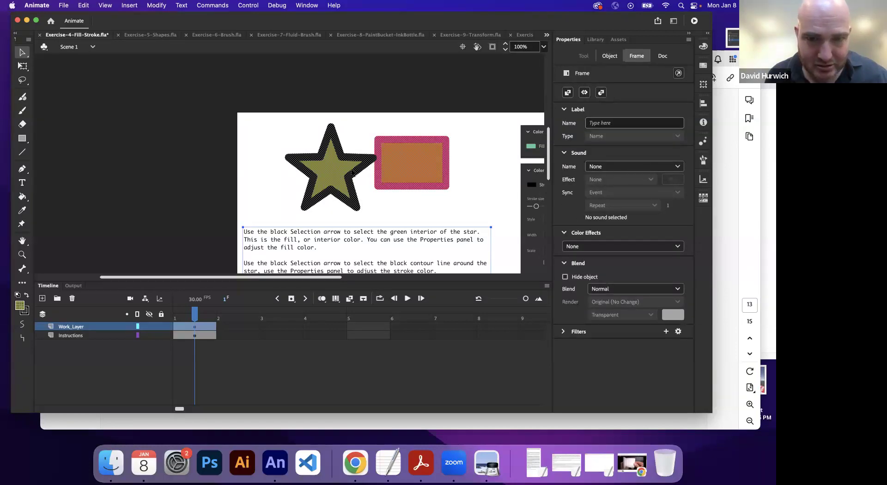
click(394, 173)
click(407, 191)
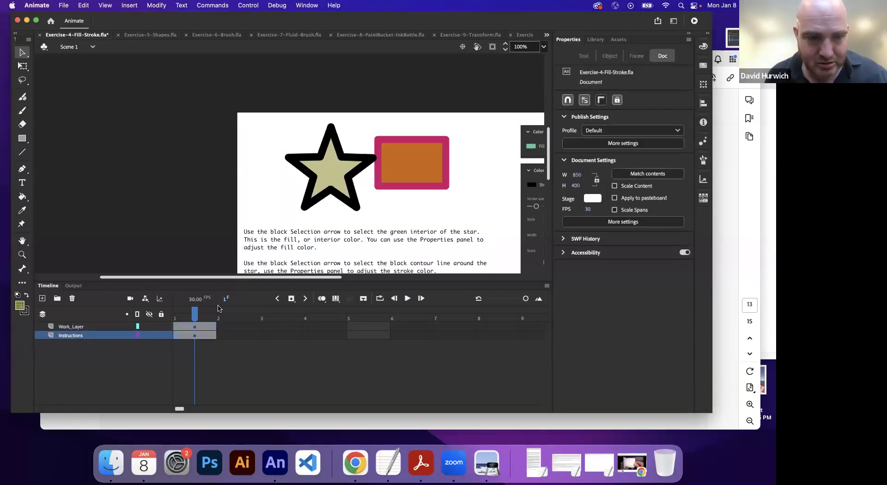
- Place the Instructions layer above Work_Layer and move the whole star so the rectangle overlaps it
drag(92, 336, 96, 324)
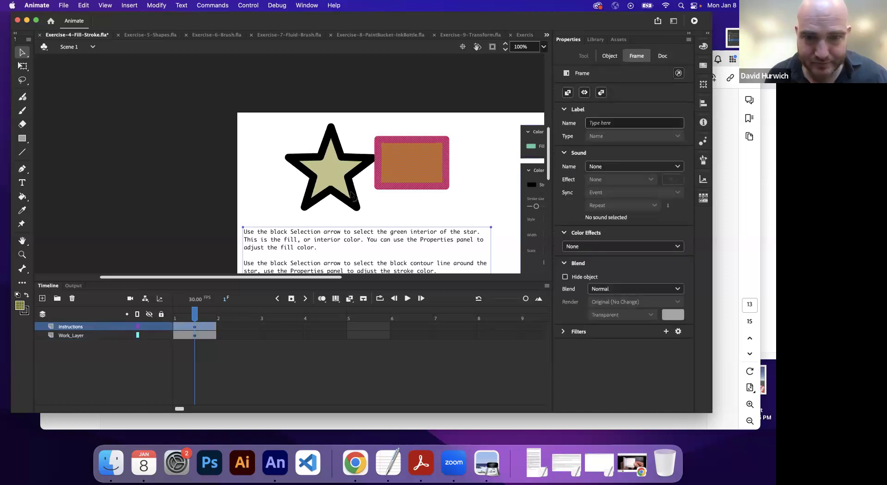
double_click(332, 181)
drag(327, 176, 377, 186)
- Move the Instructions layer back below Work_Layer
click(99, 329)
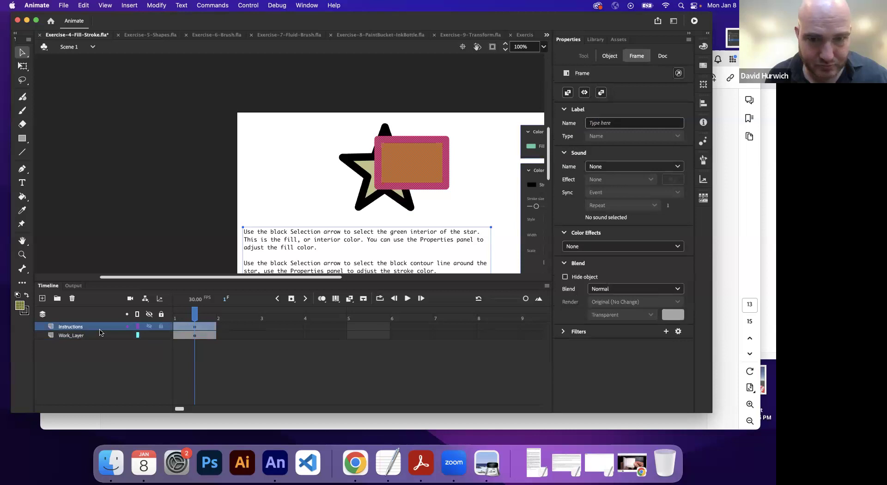
drag(95, 330, 91, 343)
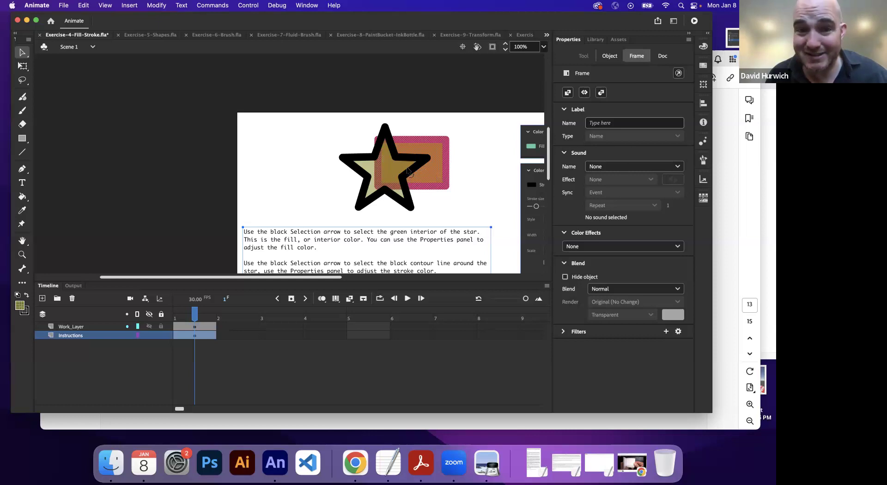
- Select only the star's interior and raise its fill alpha to 100%
click(390, 173)
click(568, 161)
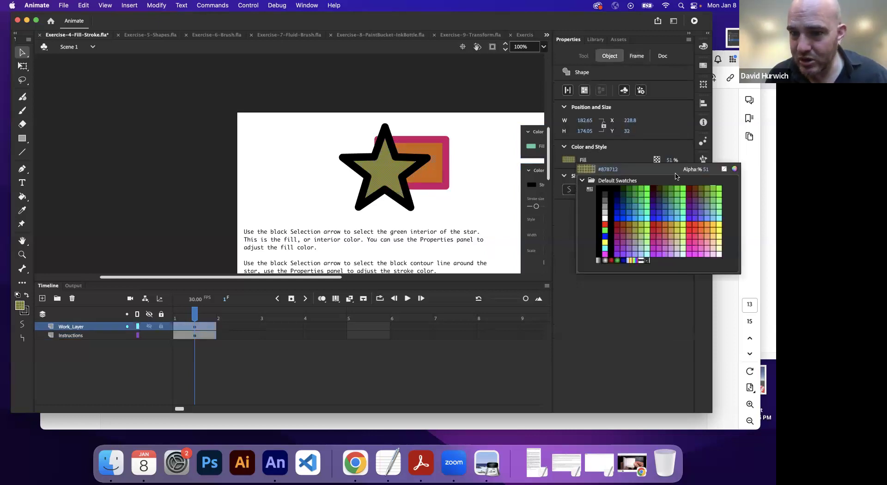
drag(703, 170, 748, 169)
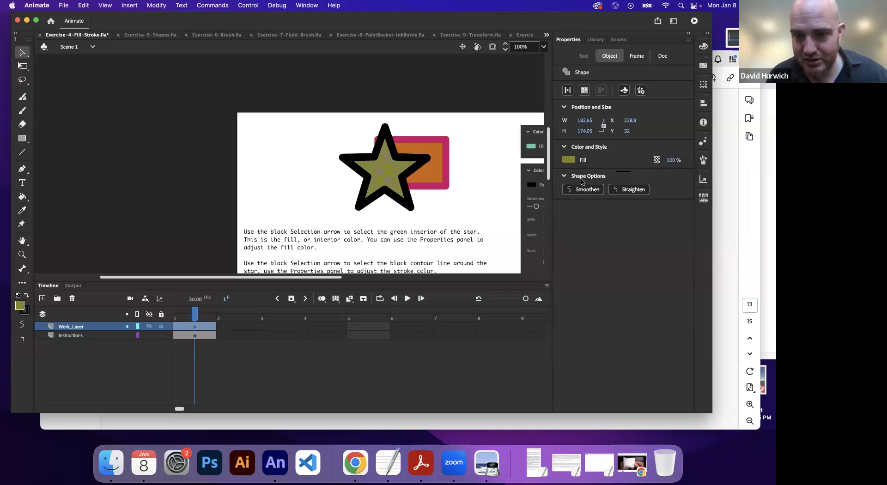
- Reduce the alpha of the star's fill to 0% and deselect the shape
click(573, 164)
drag(703, 169, 528, 173)
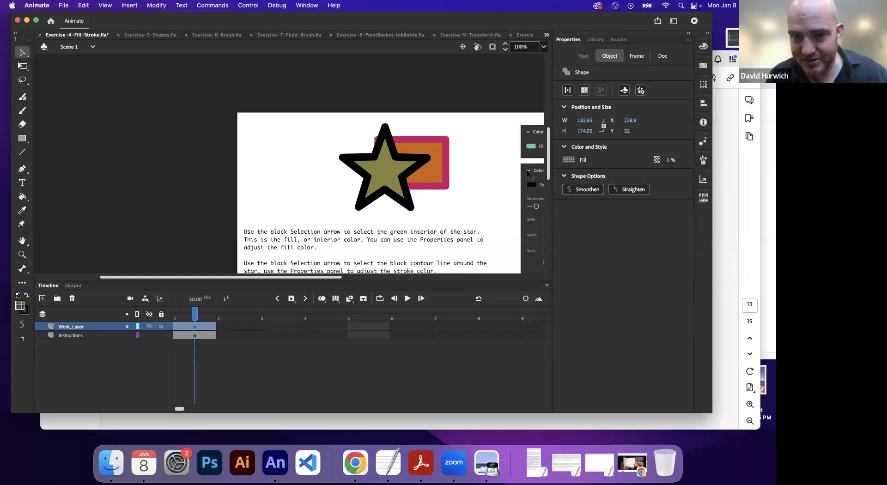
click(331, 182)
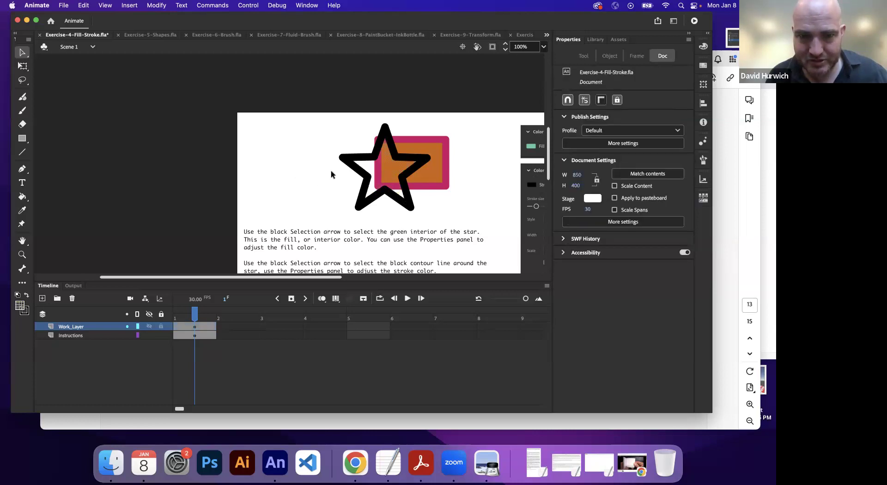
- Set the star's fill alpha back to 100% and move the whole star clear of the rectangle, to about X 41
click(376, 166)
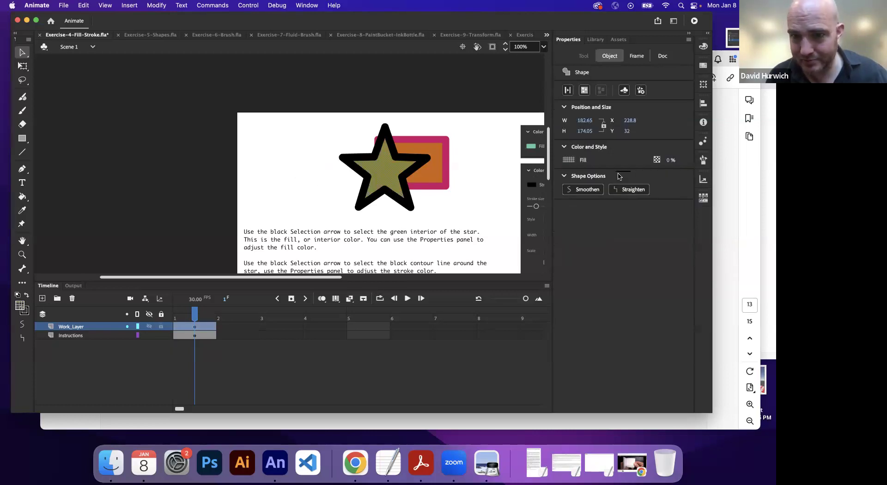
click(574, 161)
drag(704, 170, 763, 175)
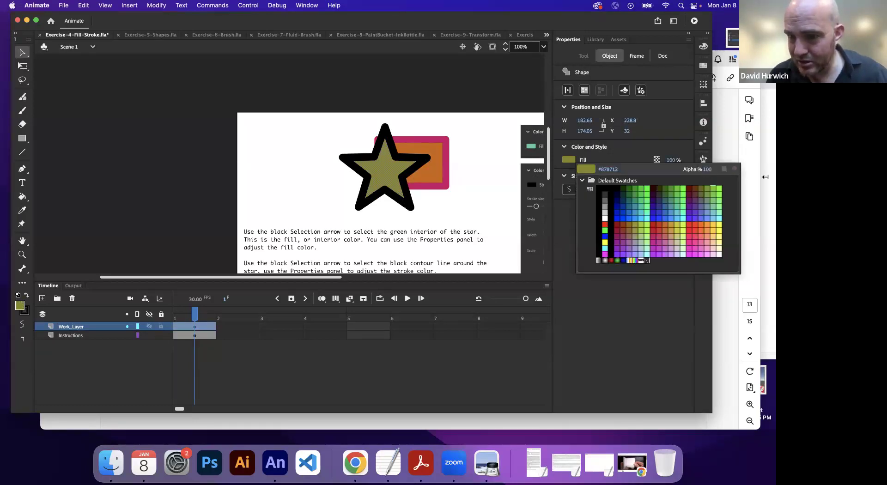
double_click(385, 186)
mouse_move(385, 186)
mouse_down()
mouse_move(317, 174)
mouse_move(299, 182)
mouse_up()
click(327, 137)
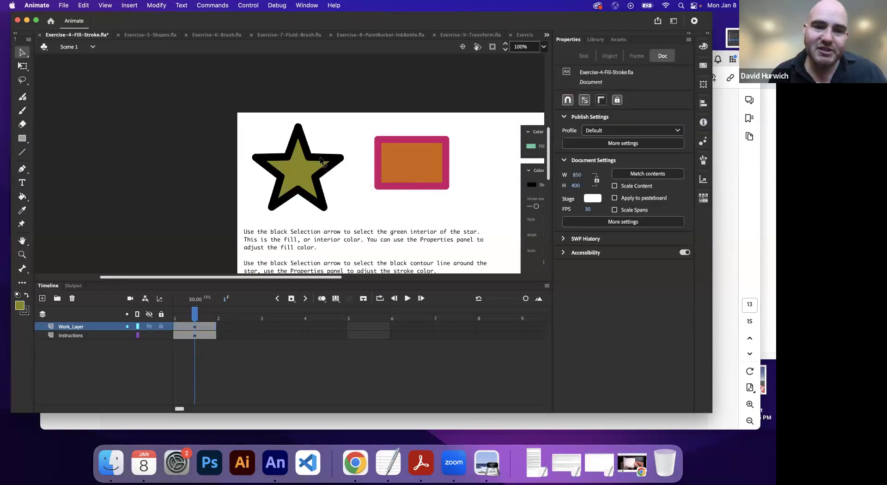
- Compare selecting the star's entire outline with selecting only a single segment of it
click(321, 161)
double_click(321, 160)
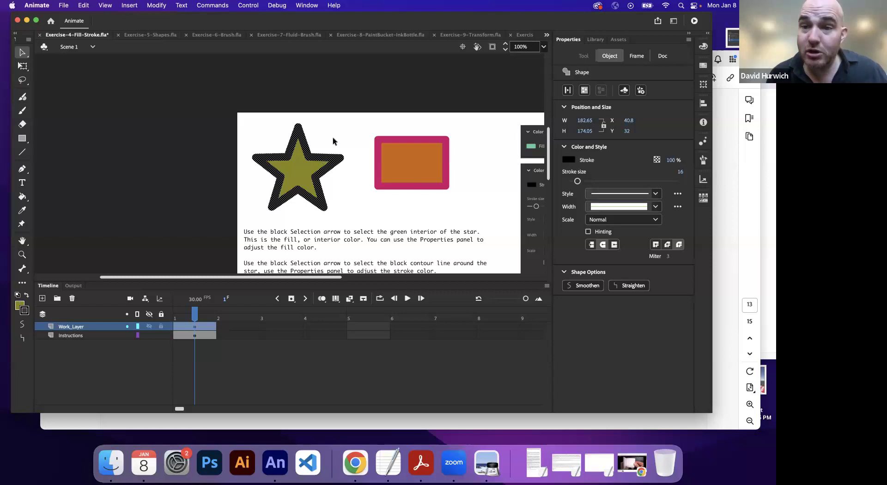
click(332, 142)
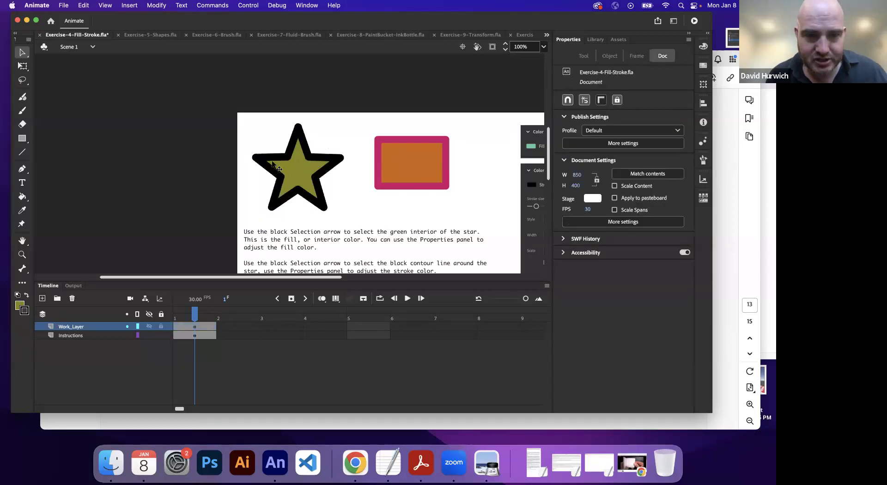
click(309, 157)
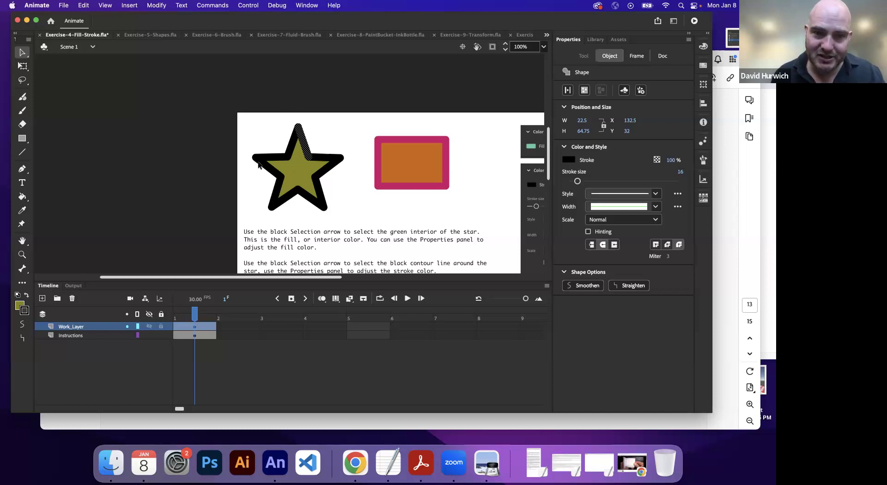
- Select the star's entire outline and set its stroke color to red, #FF0000
click(310, 154)
double_click(311, 152)
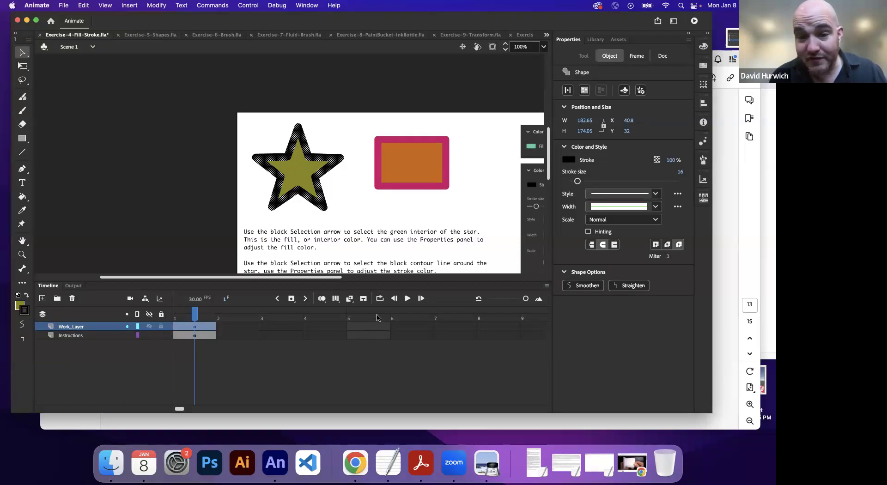
click(567, 161)
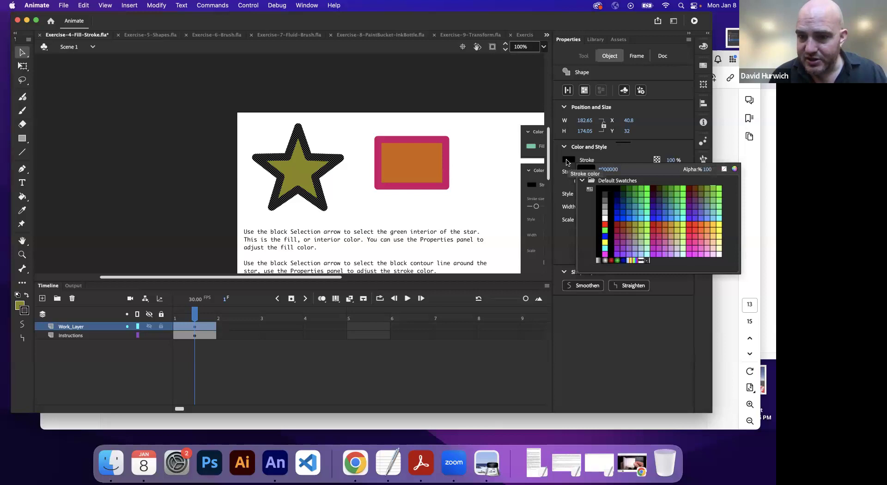
click(604, 224)
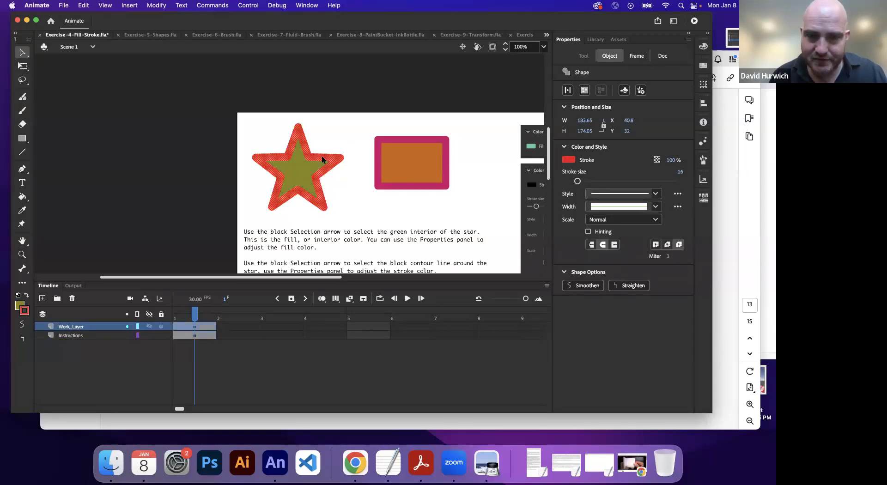
- Change the star's outline stroke color to blue and deselect the outline
click(574, 160)
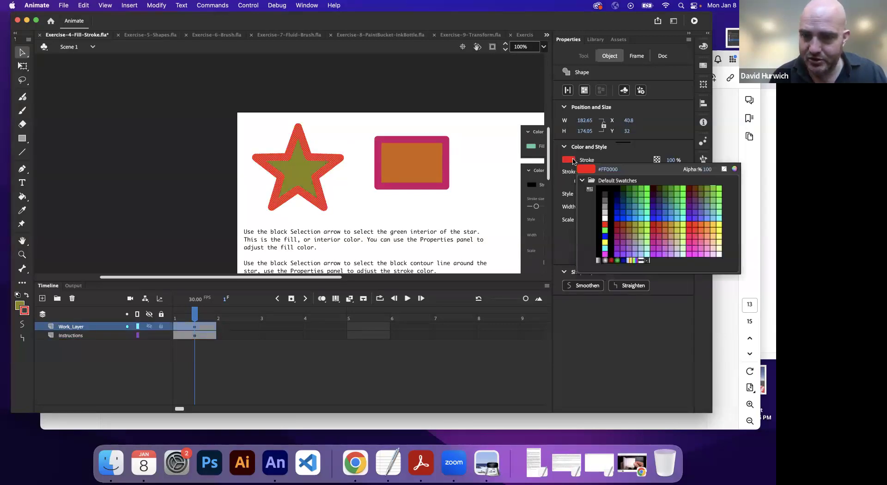
click(603, 217)
click(353, 123)
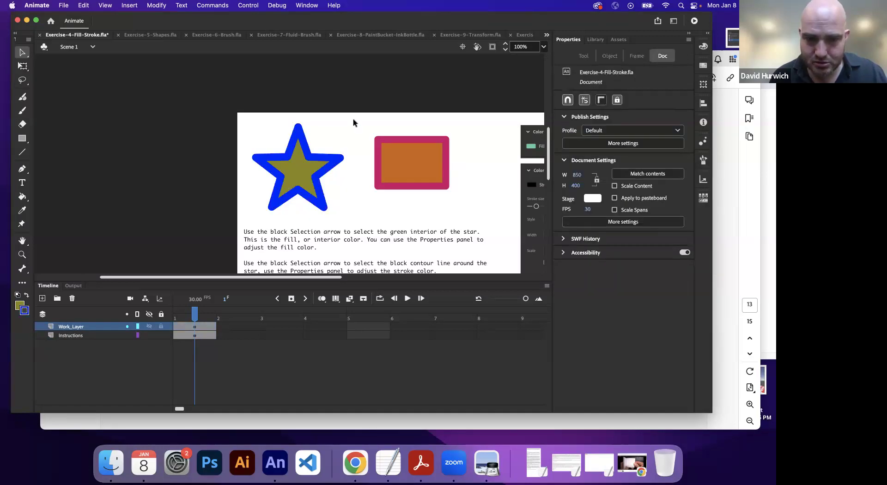
- Select the star's entire outline, change its stroke color to dark brown, and deselect it
double_click(333, 165)
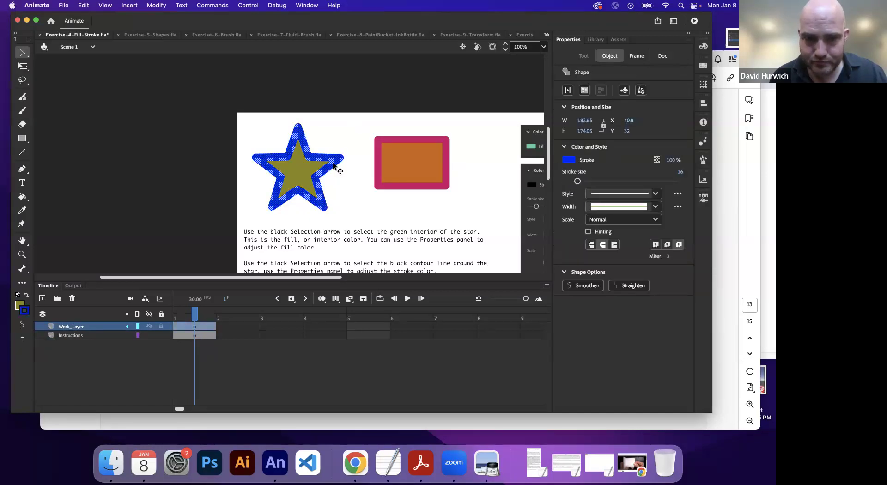
click(569, 160)
click(739, 172)
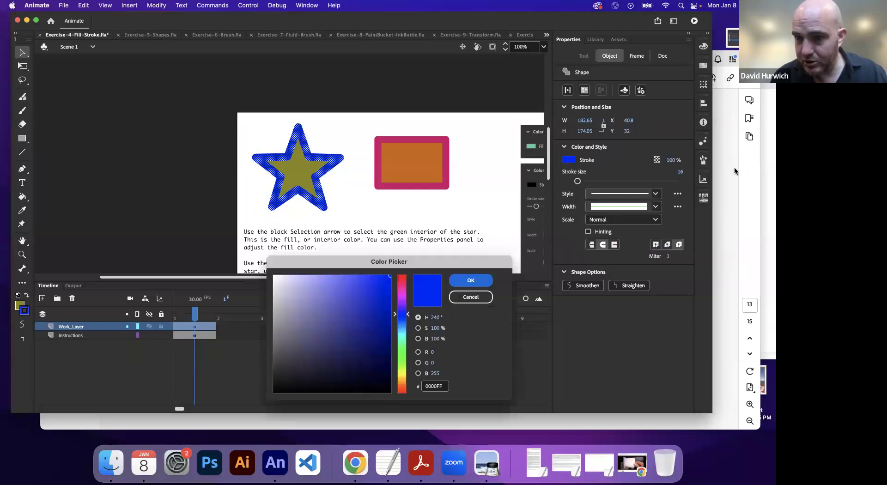
drag(424, 262, 573, 117)
mouse_move(551, 202)
mouse_down()
mouse_move(556, 234)
mouse_move(522, 206)
mouse_up()
click(616, 137)
click(325, 133)
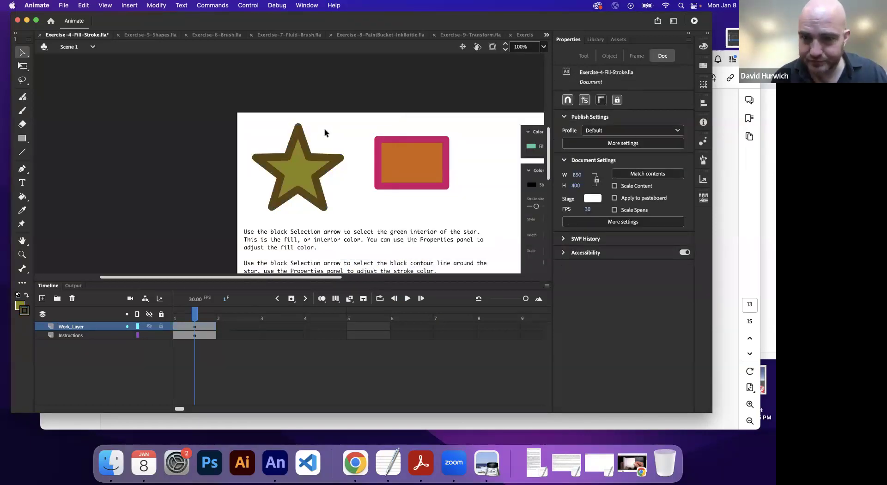
- Change the star's entire outline to the hairline stroke style and deselect it
click(321, 159)
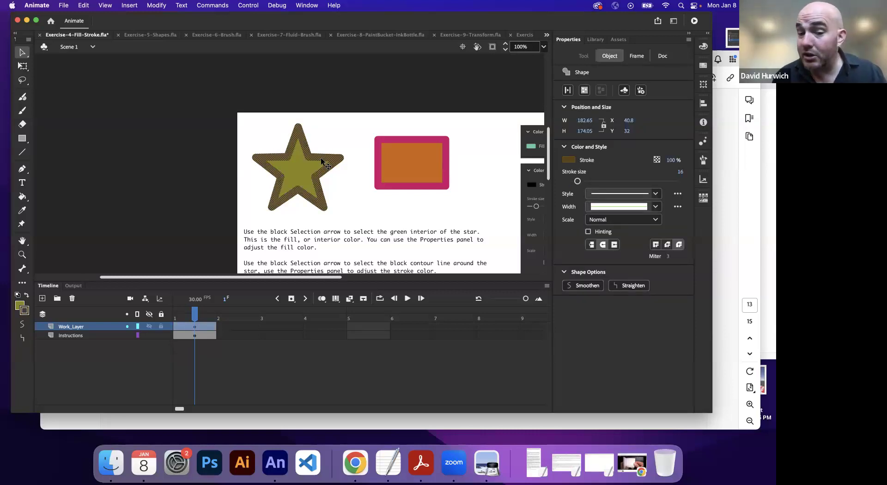
click(655, 193)
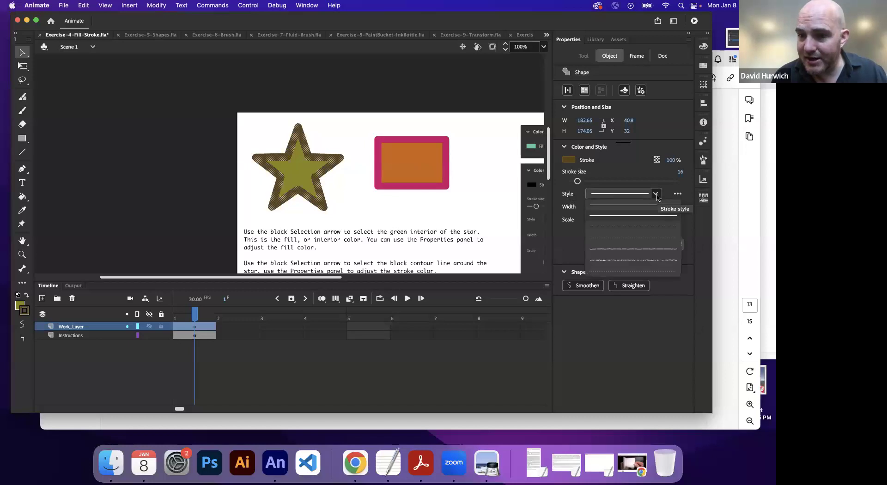
click(623, 208)
click(349, 120)
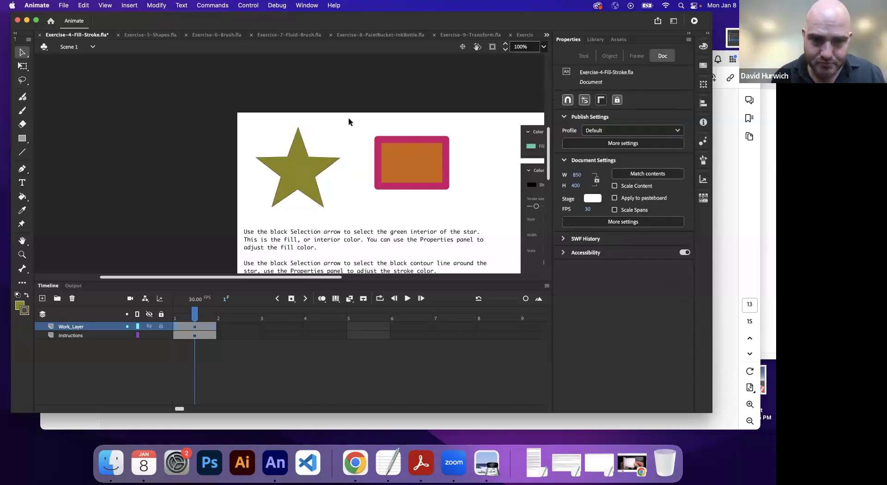
- Give the star's entire outline the dashed stroke style and set its stroke size to 4
double_click(326, 157)
click(650, 195)
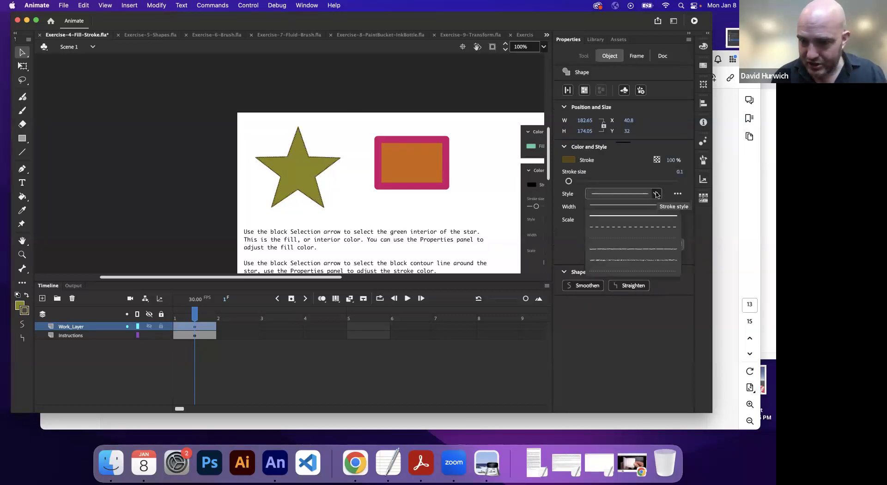
click(640, 231)
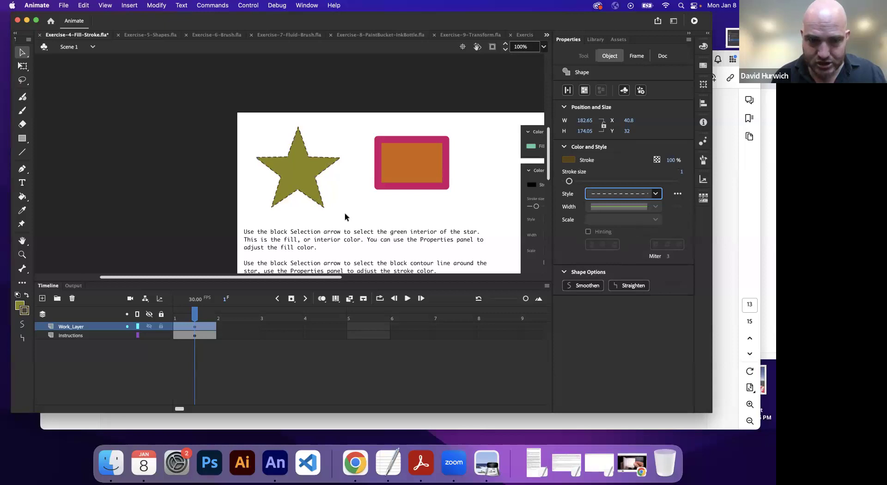
drag(569, 181, 571, 183)
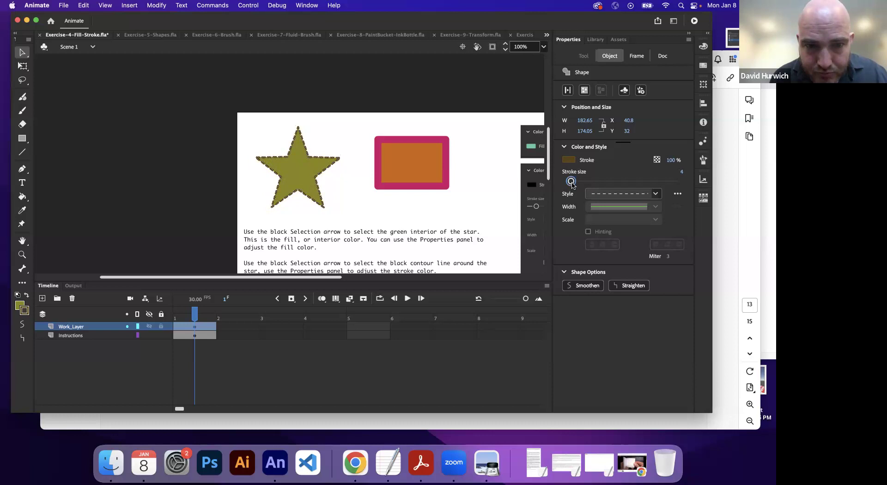
- Try the ragged, stipple and hatched stroke styles one after another on the star's outline
click(653, 195)
click(633, 257)
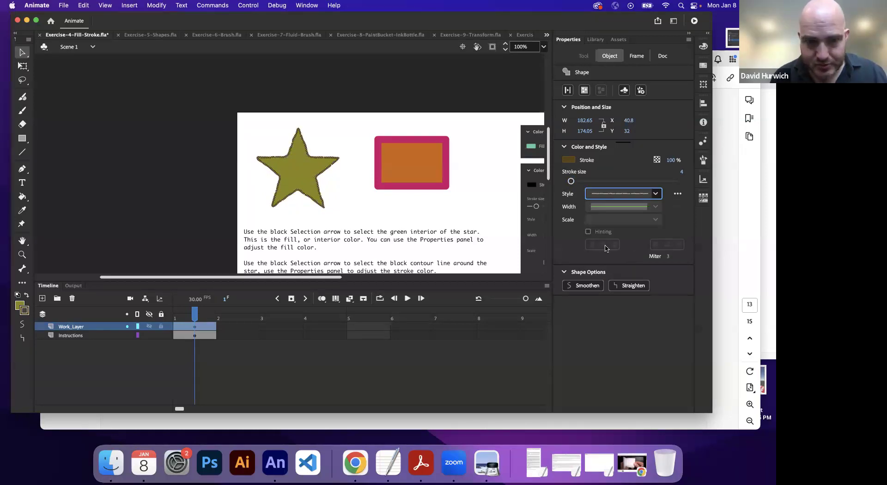
key(super+equal)
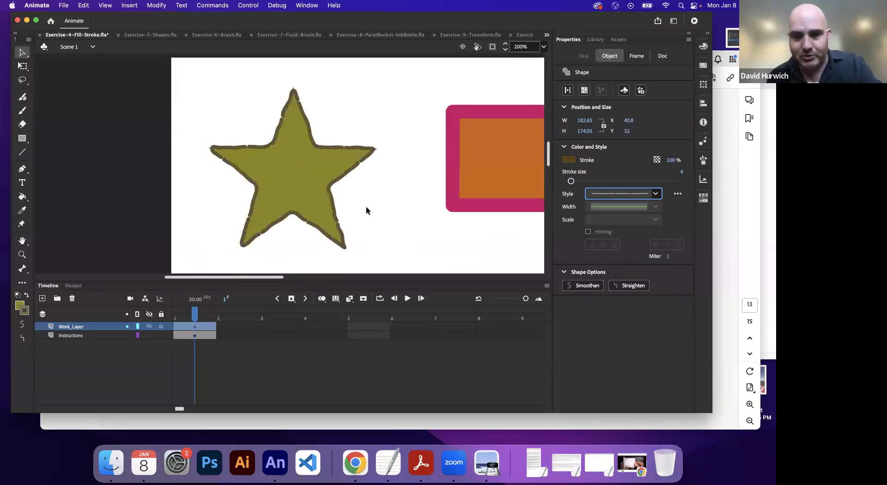
click(656, 194)
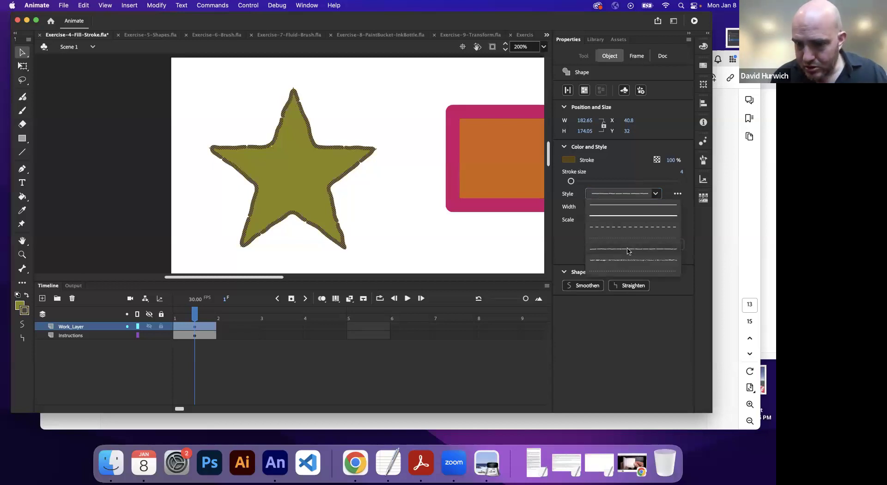
click(623, 261)
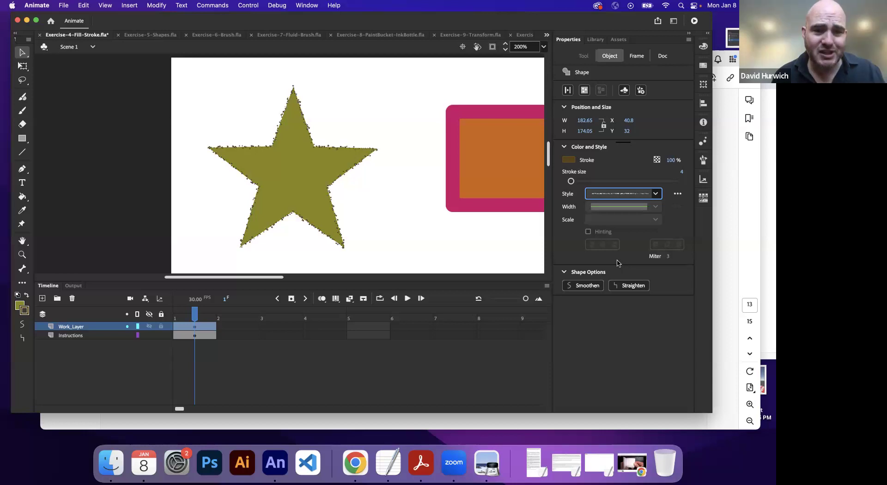
click(655, 194)
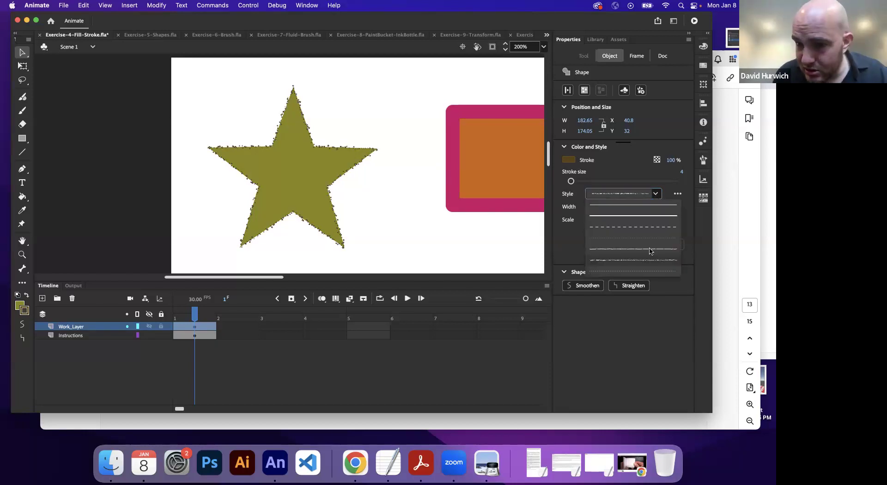
click(641, 273)
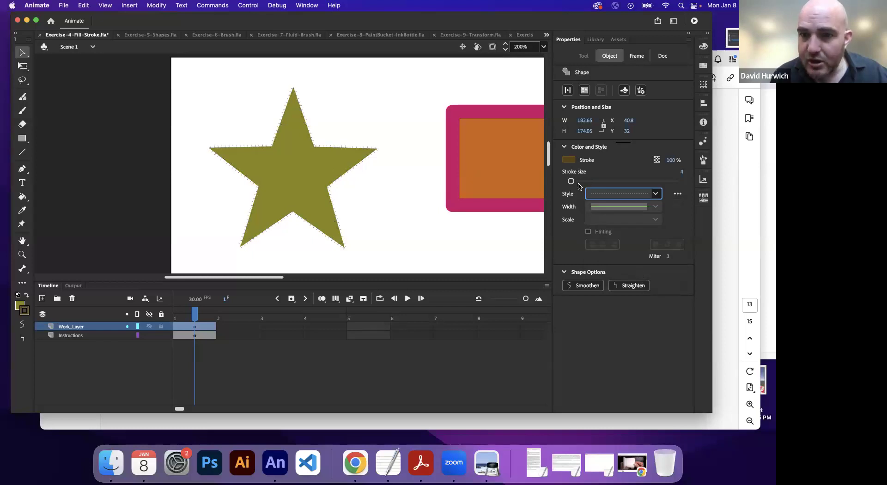
- Return the star's outline to a continuous line without dashes or texture and set its stroke size to 9
click(655, 194)
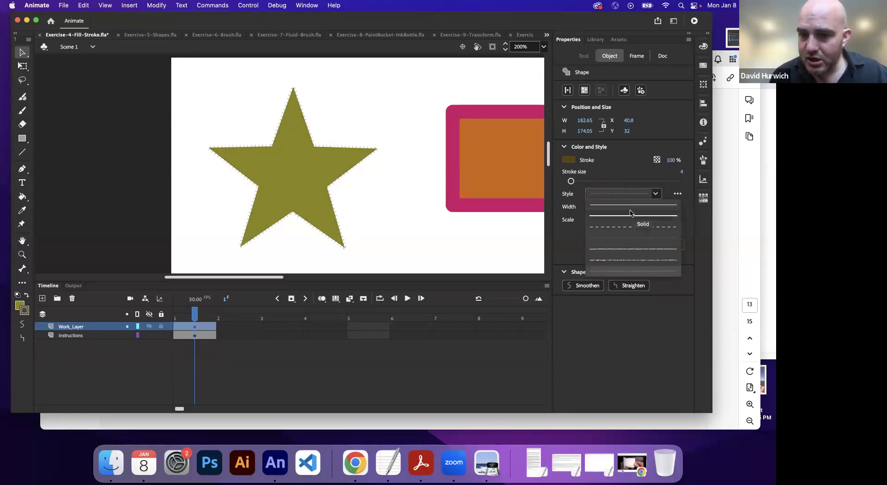
click(624, 209)
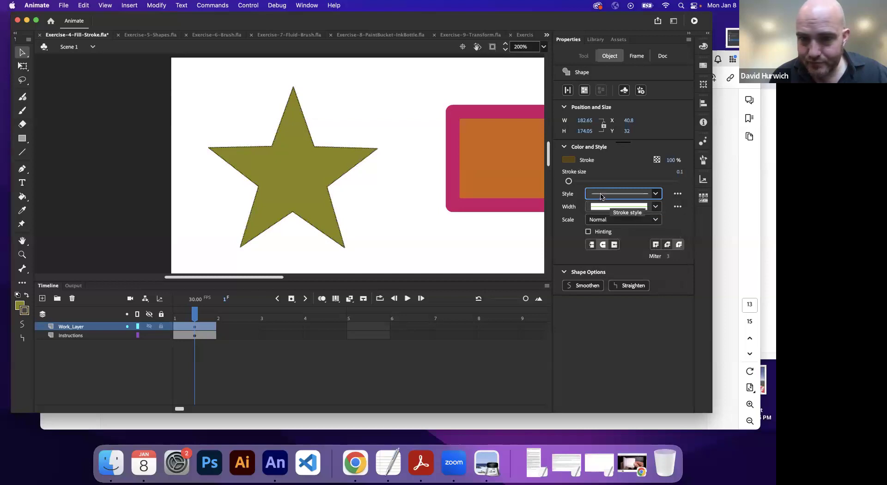
drag(572, 181, 567, 182)
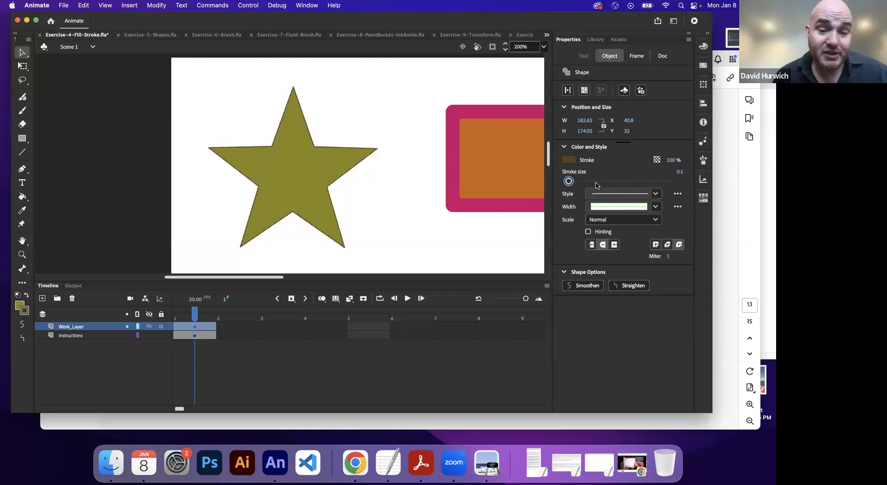
mouse_move(571, 185)
mouse_down()
mouse_move(606, 184)
mouse_move(575, 184)
mouse_up()
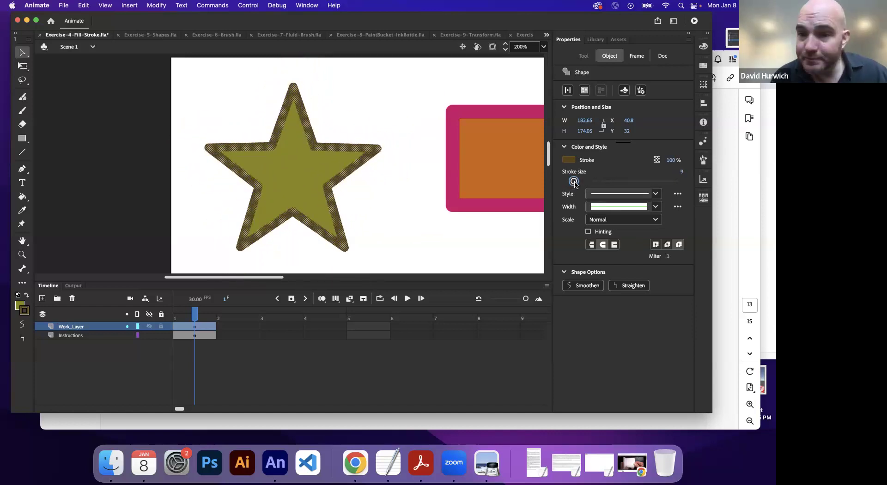
- Try to choose a variable width profile for the star's outline, and deselect the outline
click(656, 207)
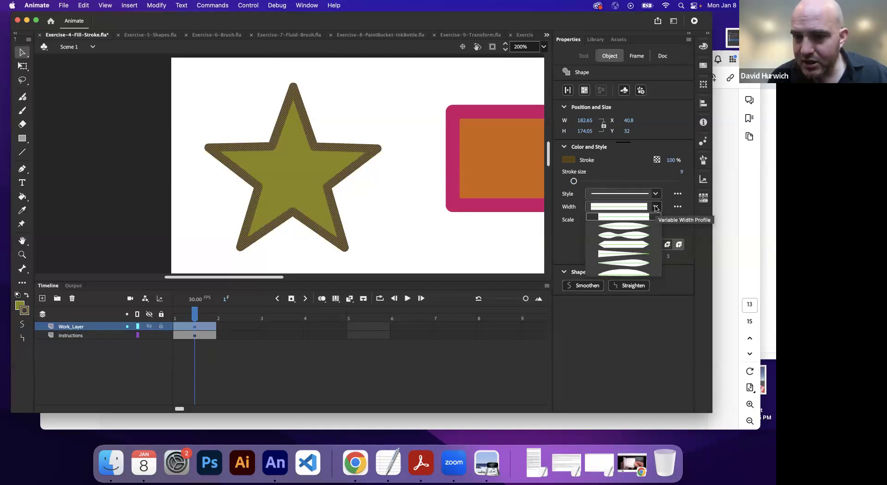
click(424, 155)
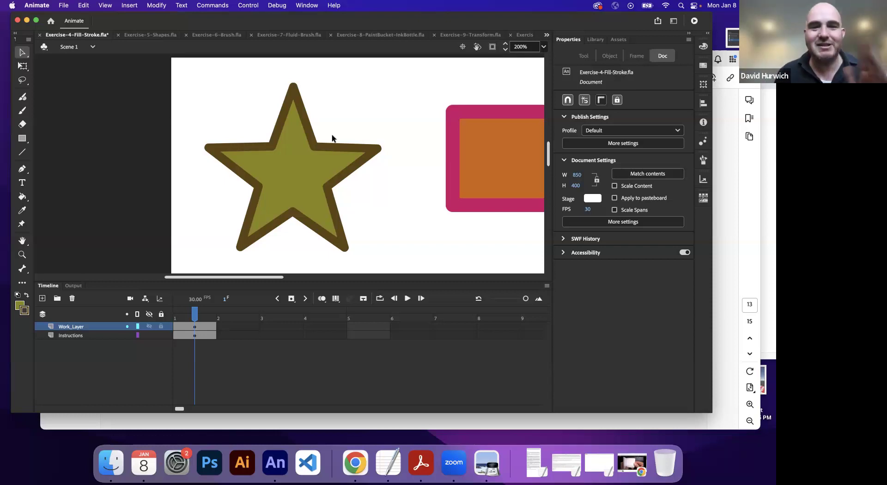
double_click(322, 145)
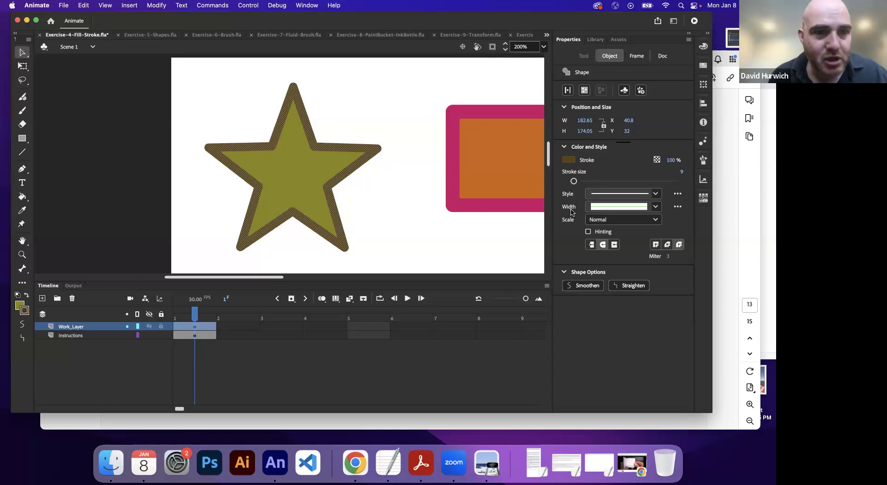
click(656, 207)
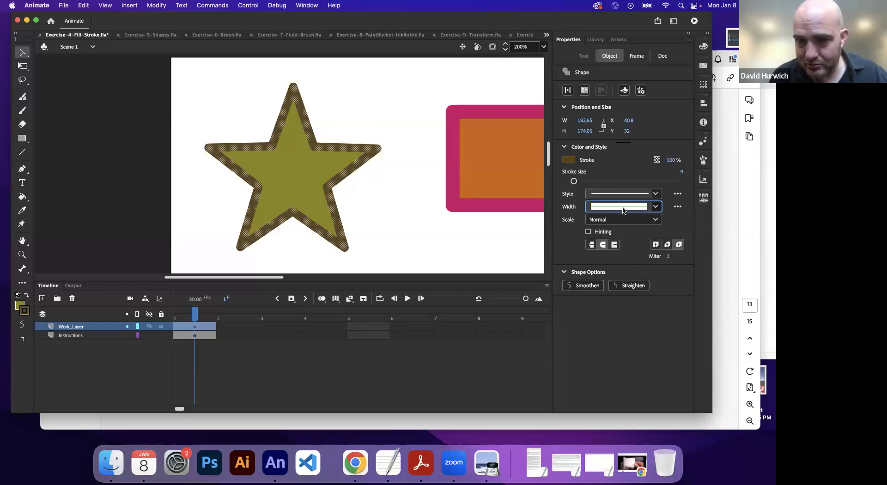
click(362, 183)
- Reselect the star's entire outline and retry choosing another width profile, also checking the profile options
double_click(328, 197)
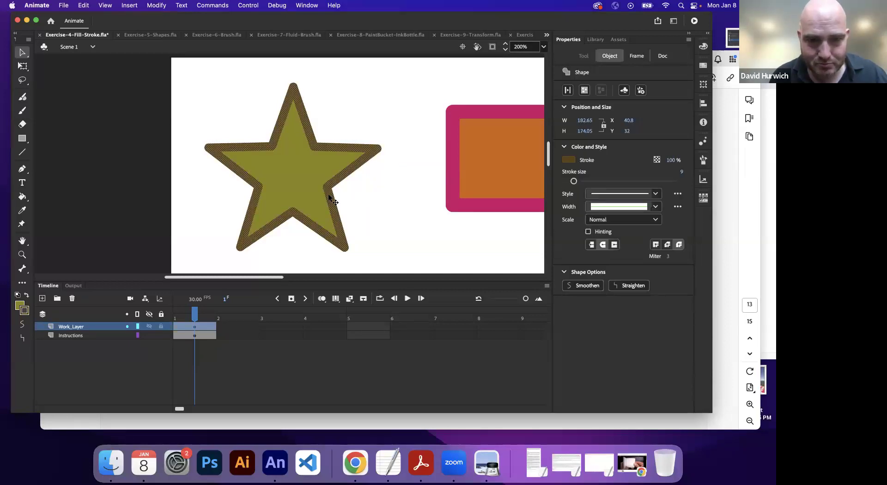
click(656, 208)
click(677, 207)
click(650, 203)
click(623, 194)
click(621, 215)
click(615, 210)
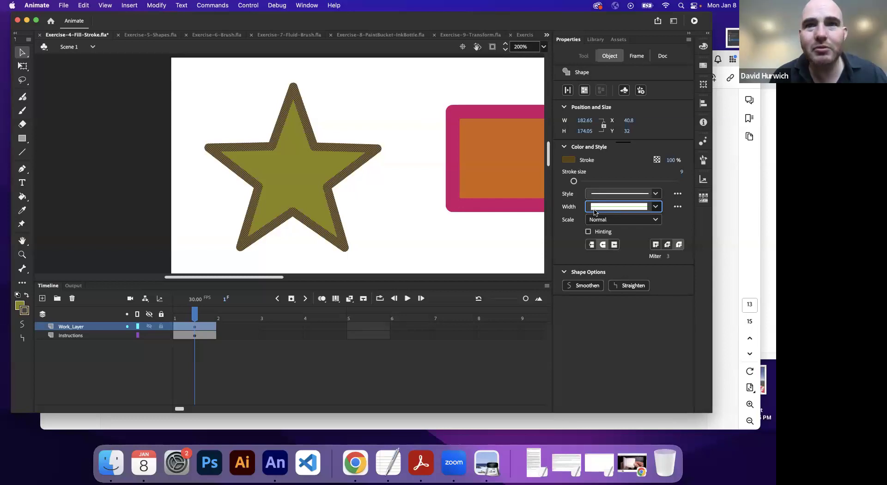
click(656, 207)
click(638, 210)
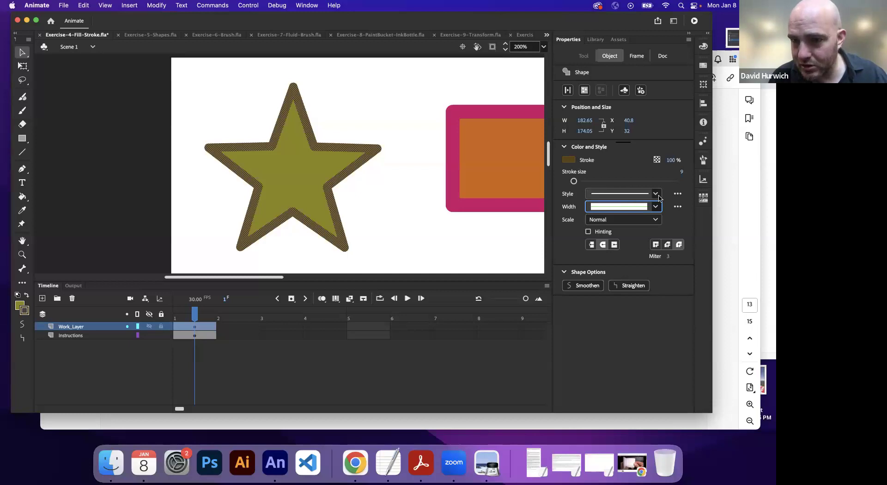
- Try a stroke size of 29 on only one segment of the star's outline, and undo the change
click(410, 198)
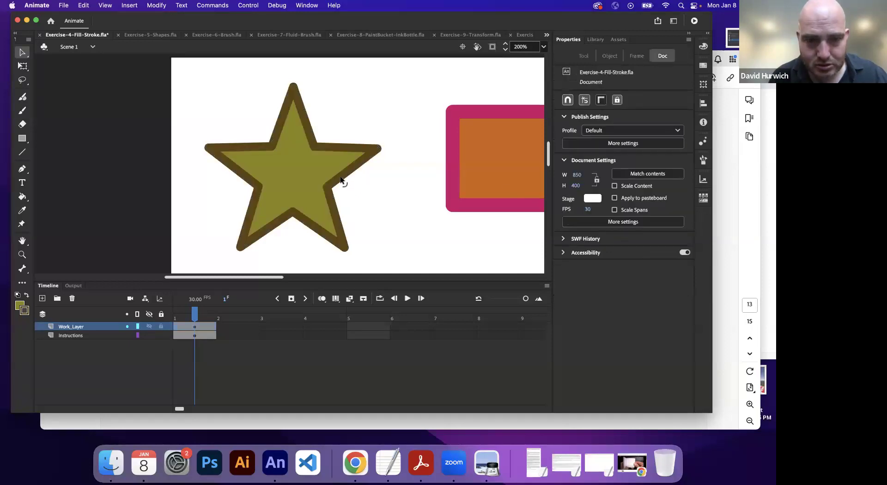
click(341, 180)
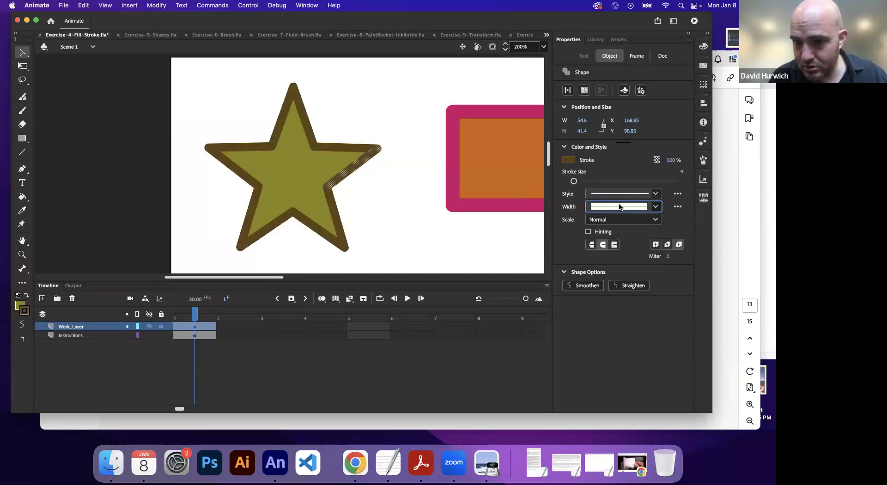
drag(574, 181, 584, 181)
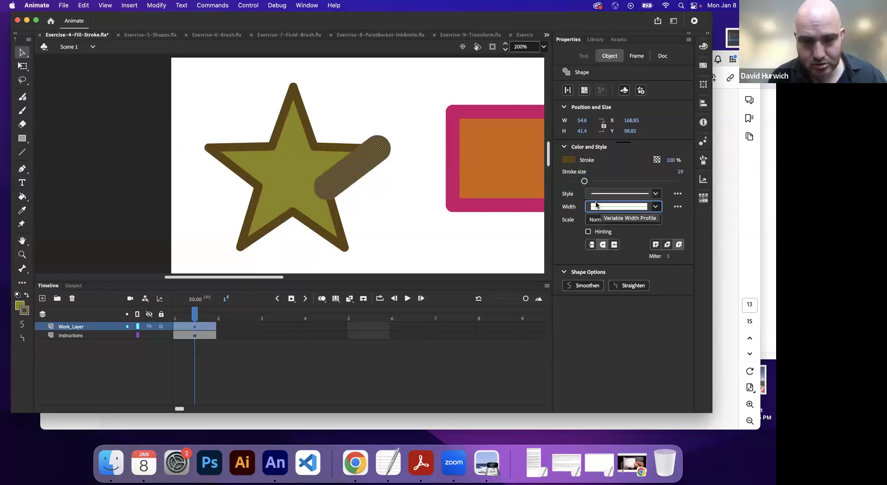
key(super+z)
- Save and close Exercise-4-Fill-Stroke.fla, and reopen it from the recently used files
key(super+s)
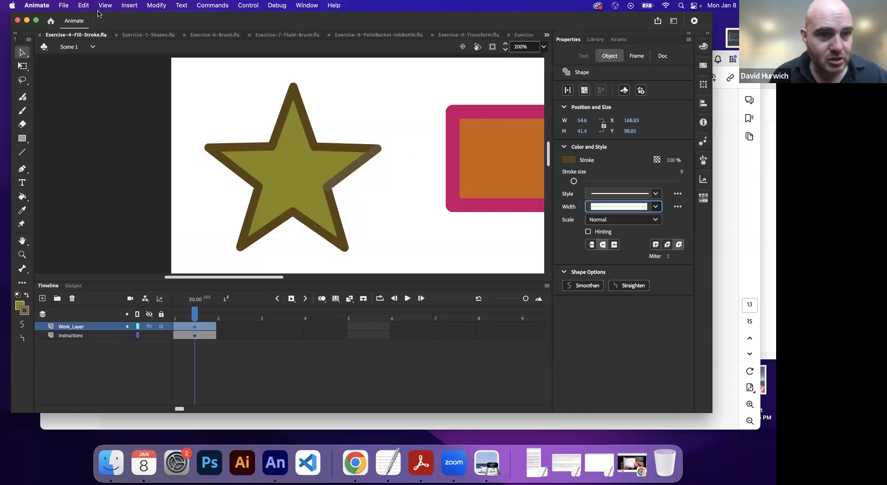
click(40, 34)
click(64, 5)
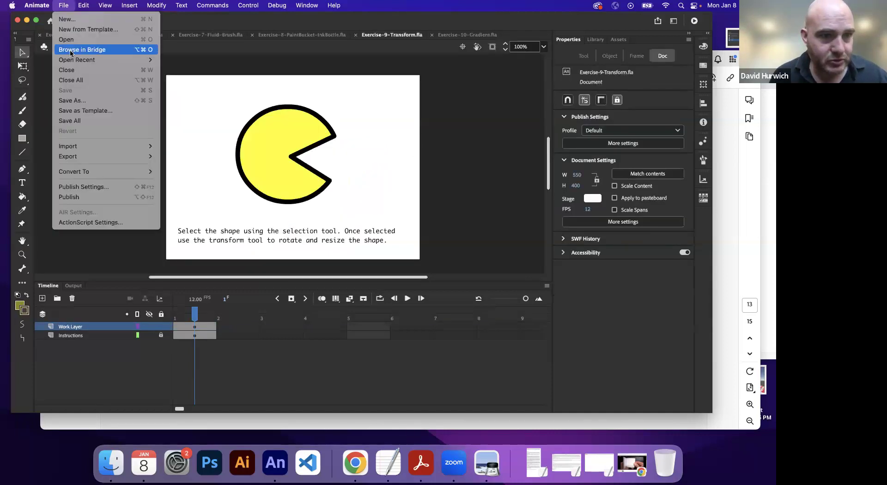
mouse_move(155, 59)
click(222, 59)
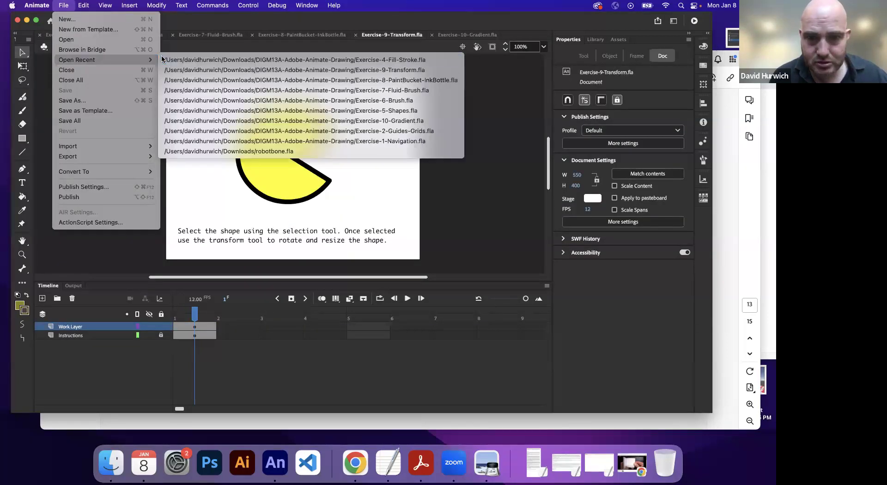
- Select the star's entire outline and reset the stroke width profiles
double_click(186, 138)
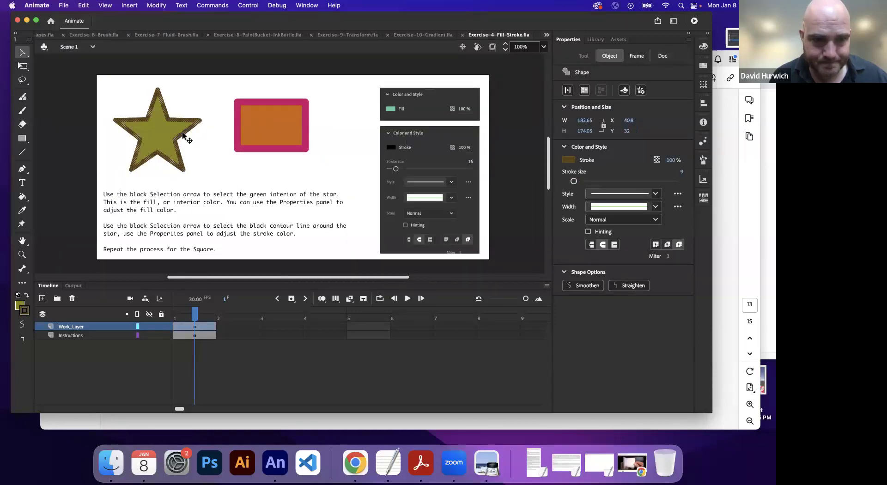
click(654, 208)
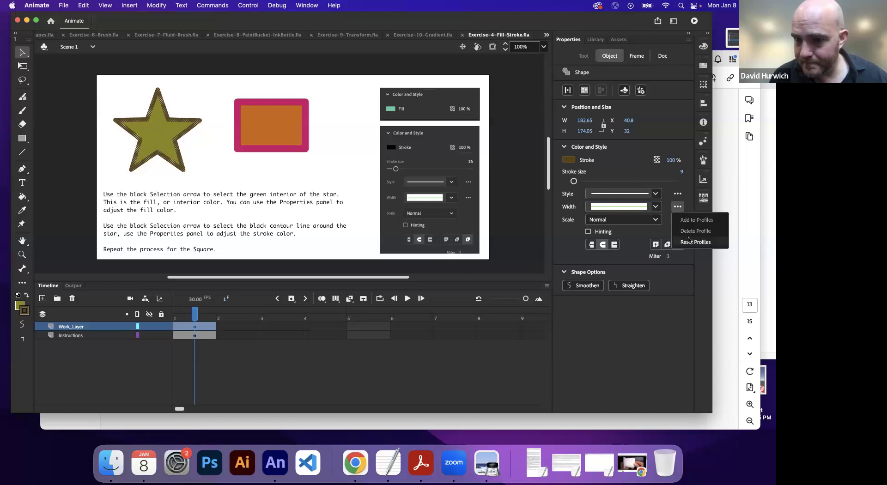
click(688, 242)
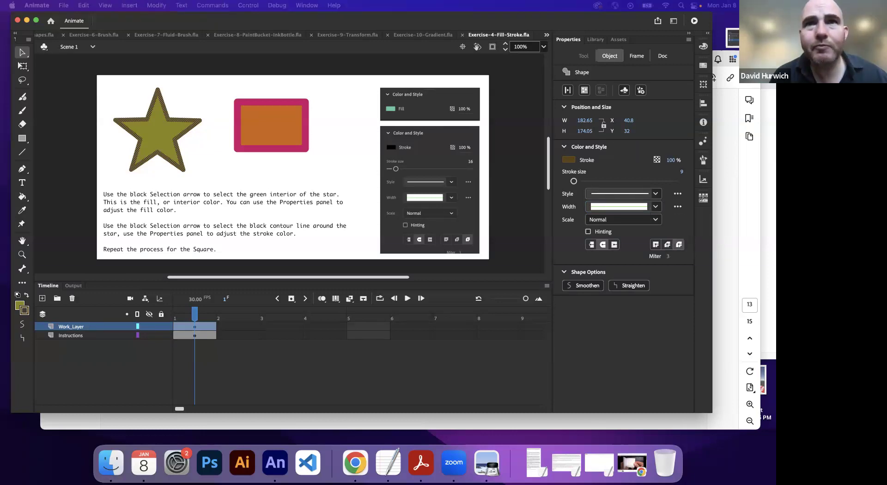
- Keep the star outline's scale at Normal and try stroke sizes of 25 and 7, rechecking the width profile options
key(Escape)
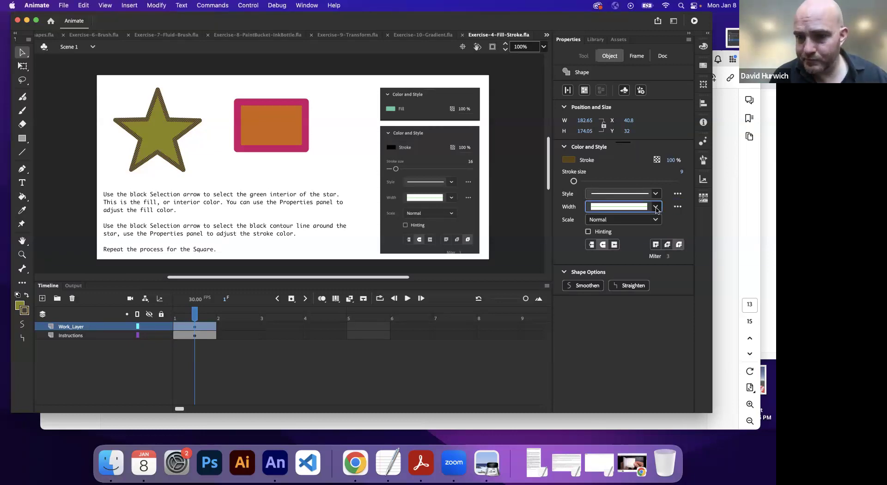
click(611, 220)
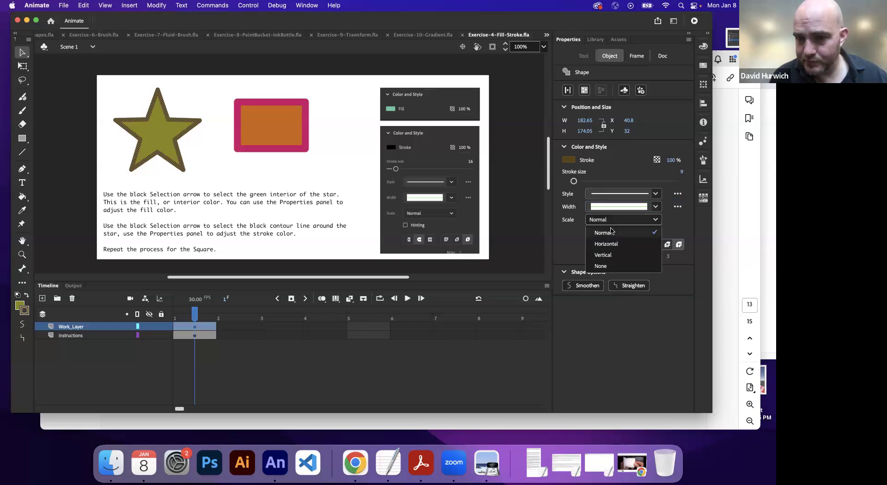
click(610, 232)
drag(574, 181, 581, 181)
click(638, 210)
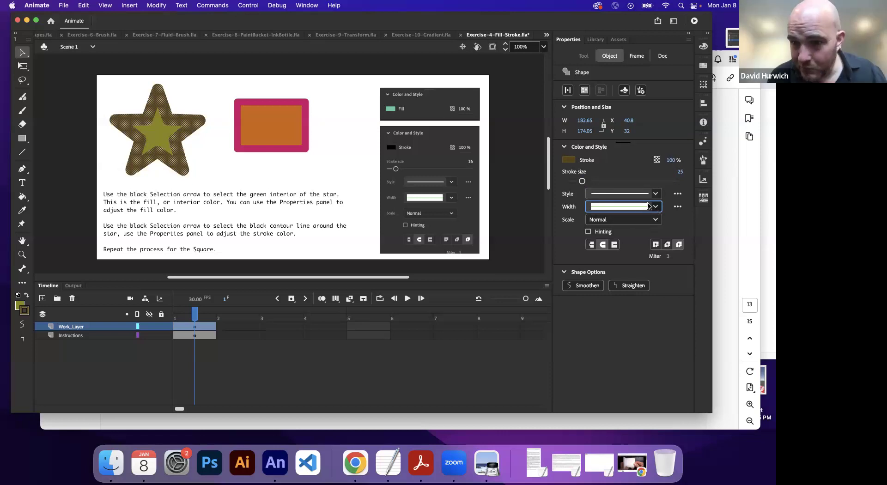
click(622, 216)
click(623, 215)
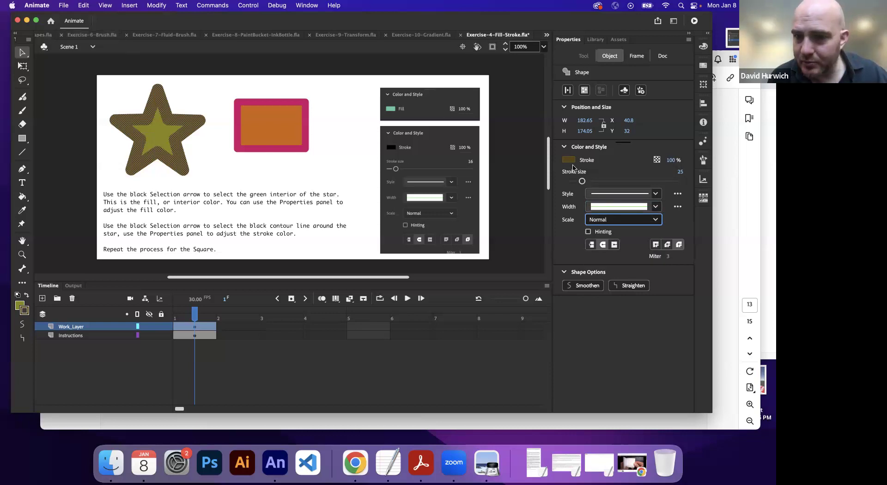
drag(583, 181, 572, 181)
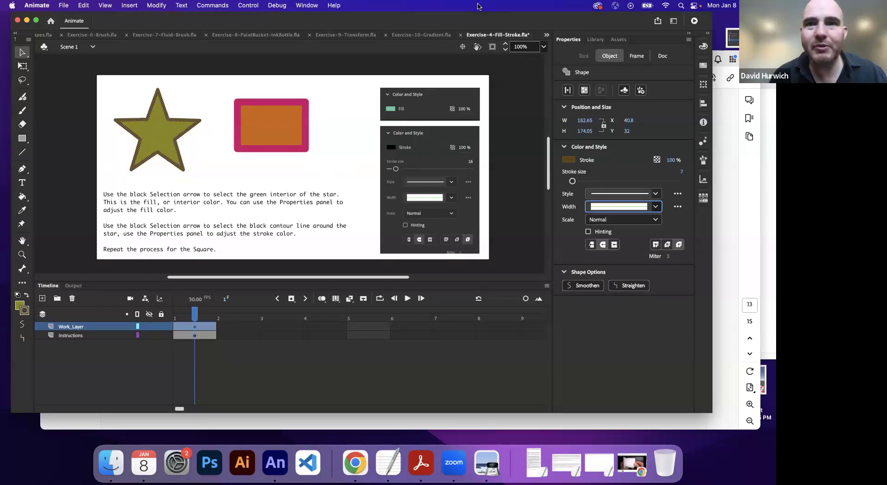
- Quit and relaunch Adobe Animate, discarding the latest changes, and reopen Exercise-4-Fill-Stroke.fla
click(29, 6)
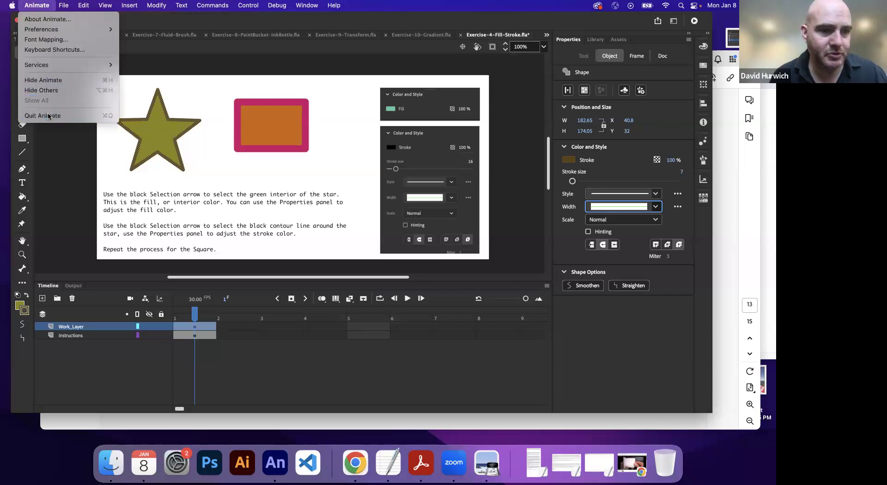
click(53, 116)
click(397, 187)
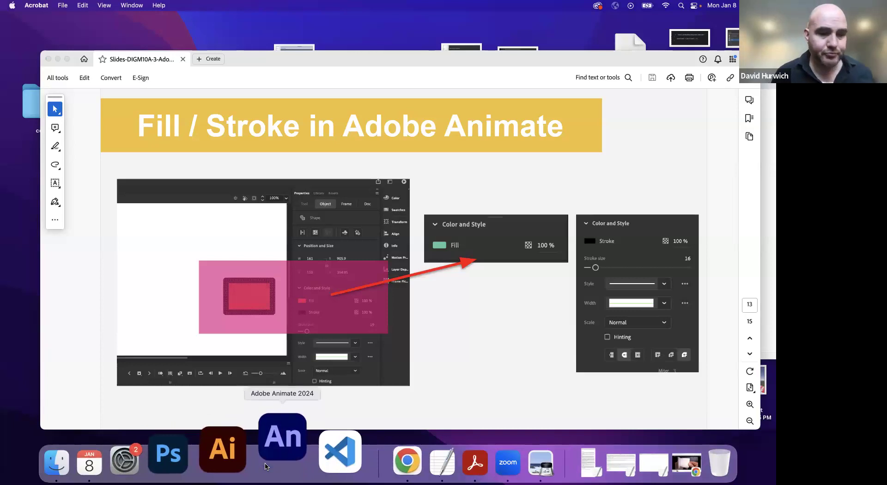
click(262, 455)
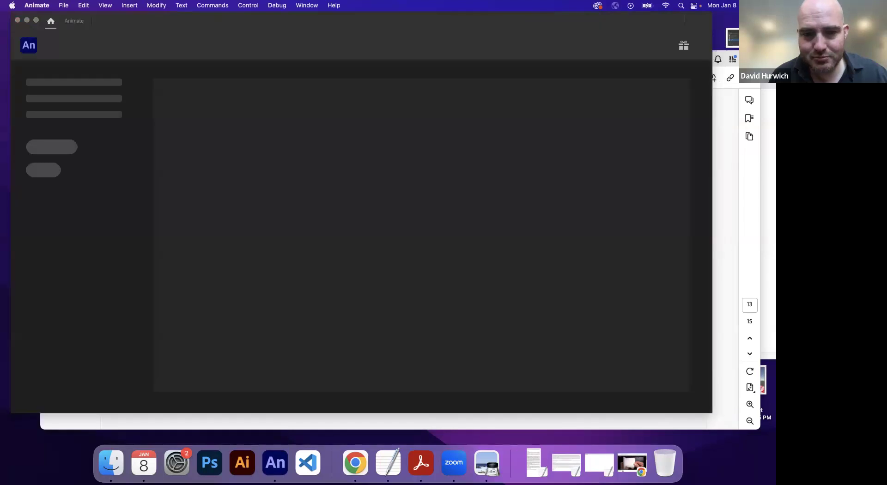
click(227, 314)
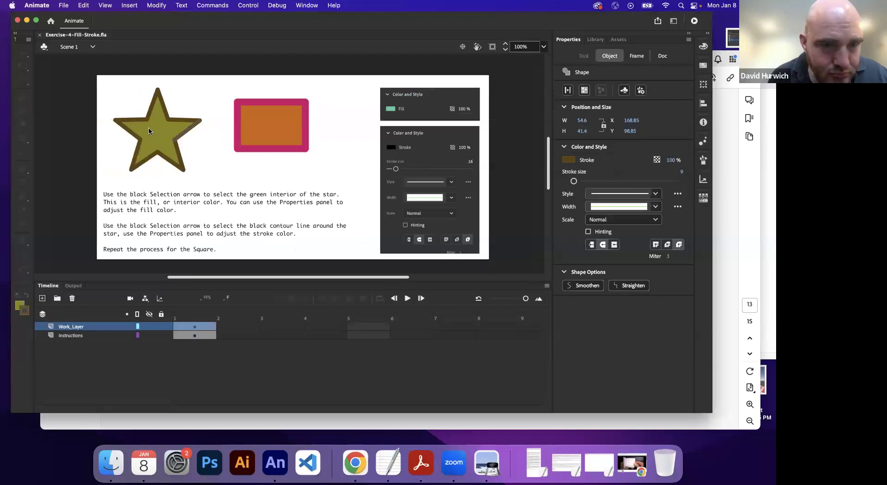
- Set the star's entire outline to a stroke size of 18 and apply the lens-shaped width profile tapering at both ends
click(185, 135)
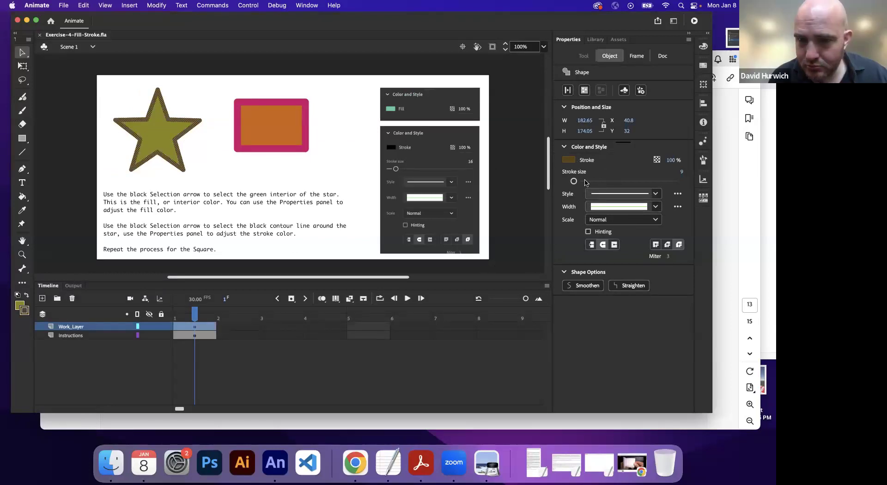
drag(575, 181, 581, 182)
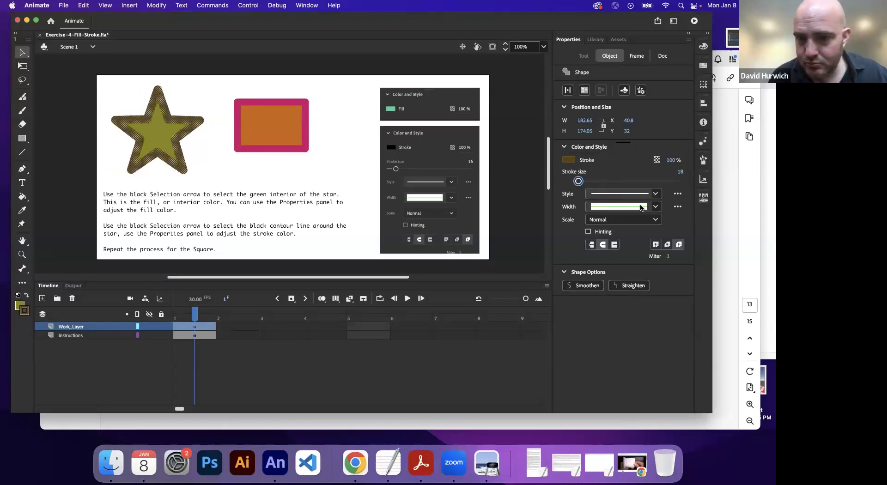
click(655, 207)
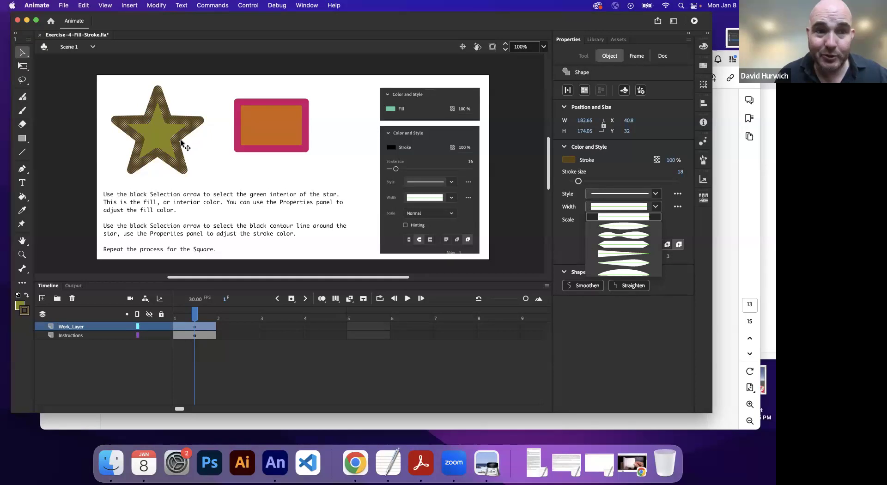
click(620, 226)
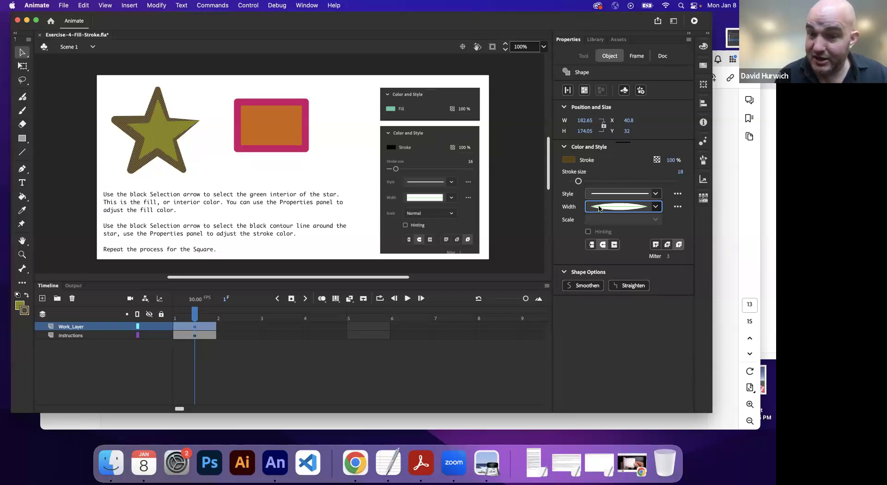
- Try Width Profile 2 on the star's outline, replace it with the pointed-end profile listed directly below, and deselect the star
click(655, 207)
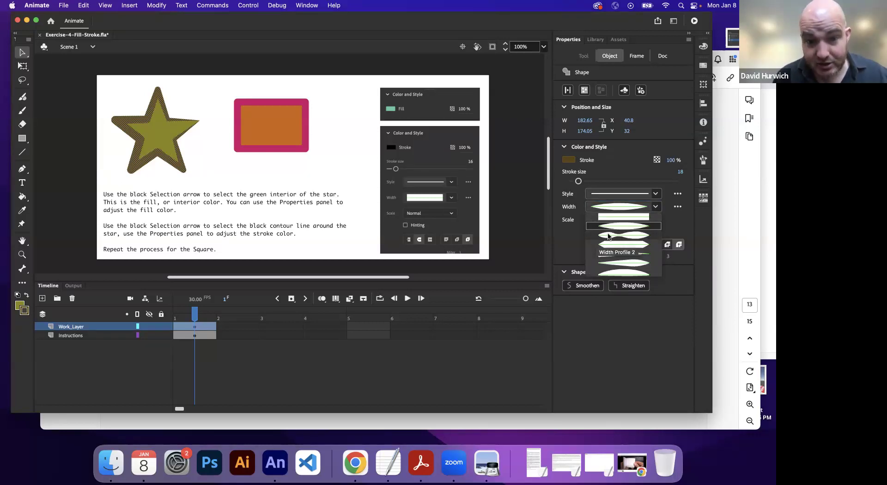
click(647, 236)
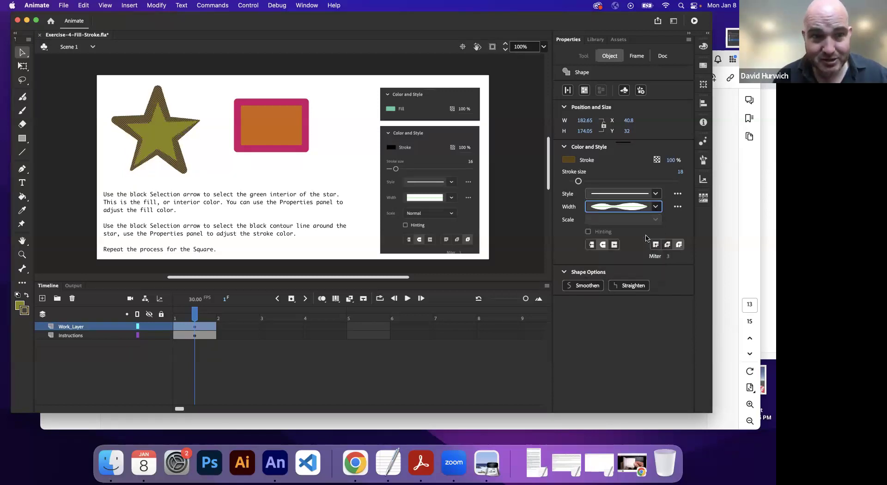
click(657, 208)
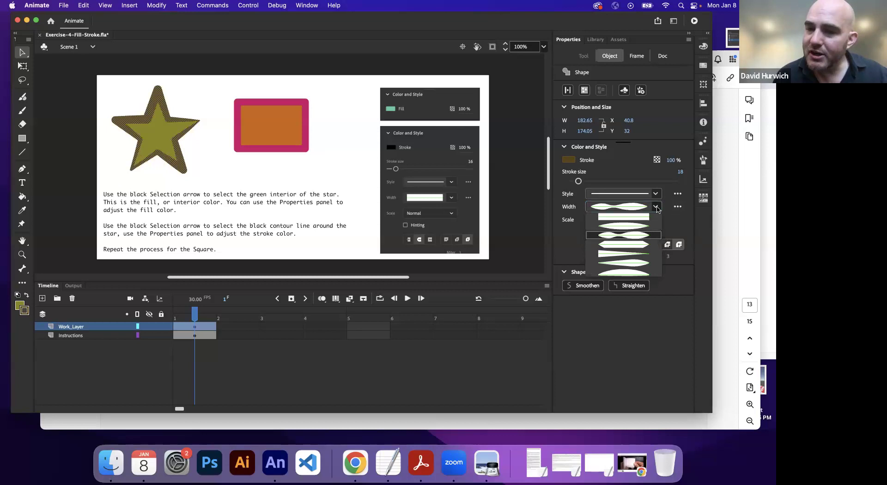
click(645, 249)
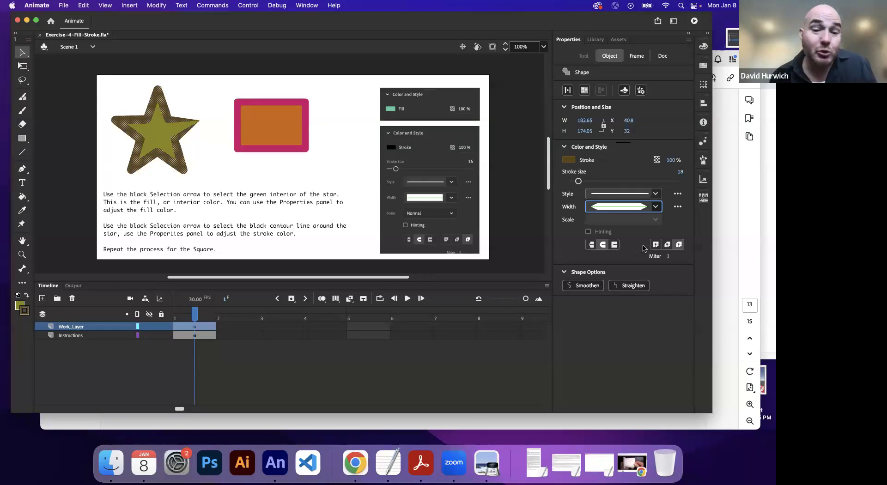
click(243, 53)
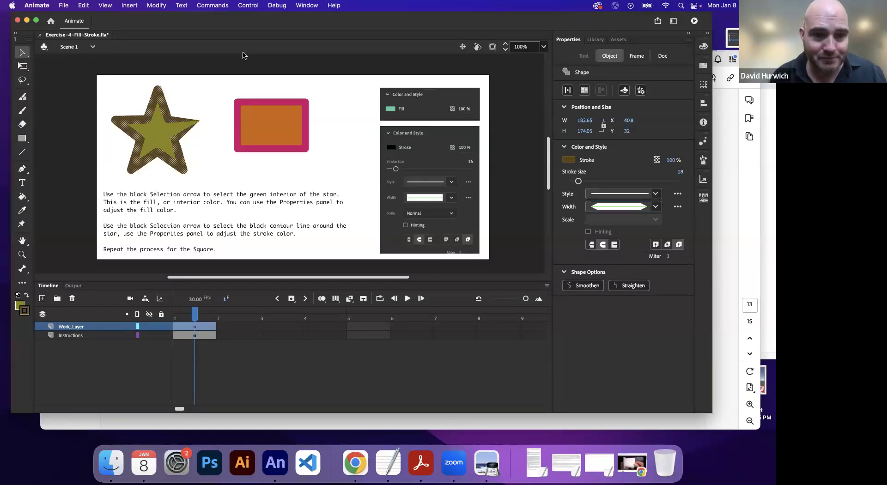
click(307, 62)
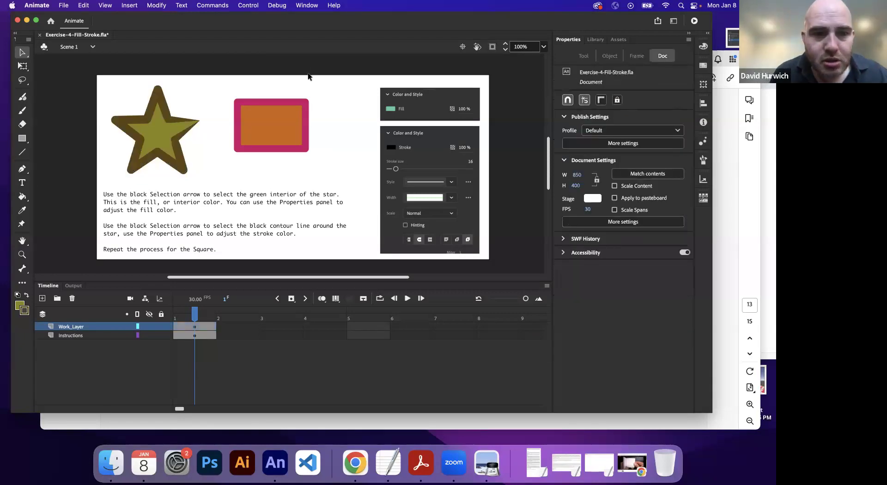
- Open the exercise files from Exercise-5-Shapes.fla through Exercise-8 and bring Exercise-5-Shapes.fla into view
key(super+o)
click(336, 128)
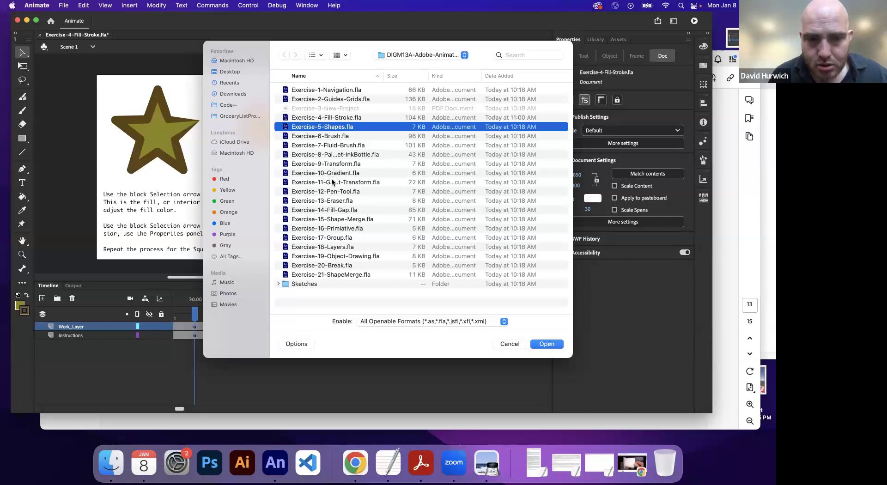
shift+click(338, 156)
click(547, 344)
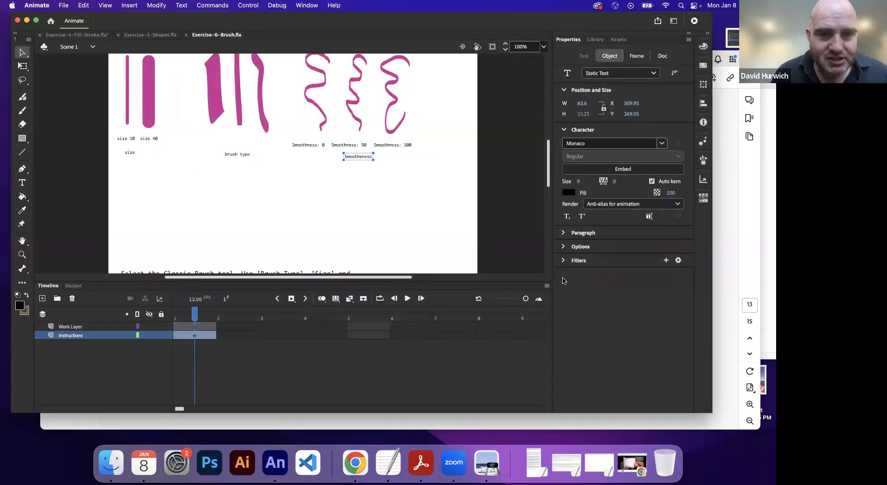
click(151, 35)
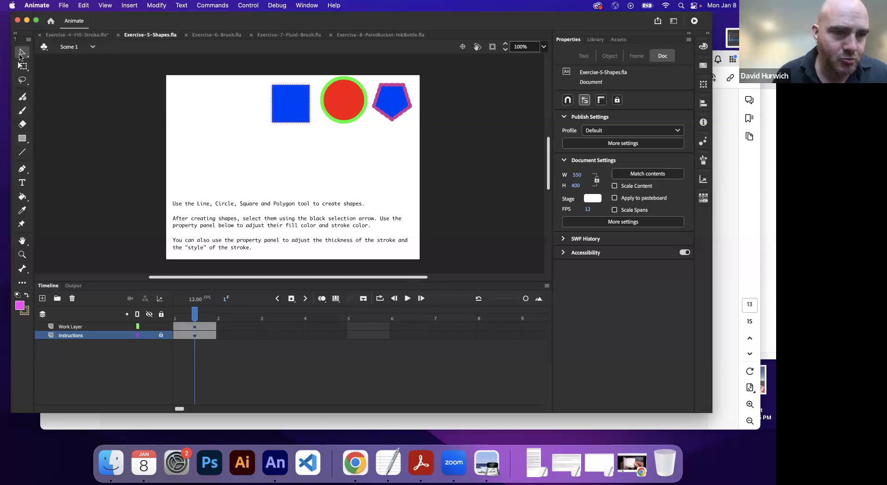
- Choose the Rectangle tool and make the first frame of Work Layer active
click(22, 139)
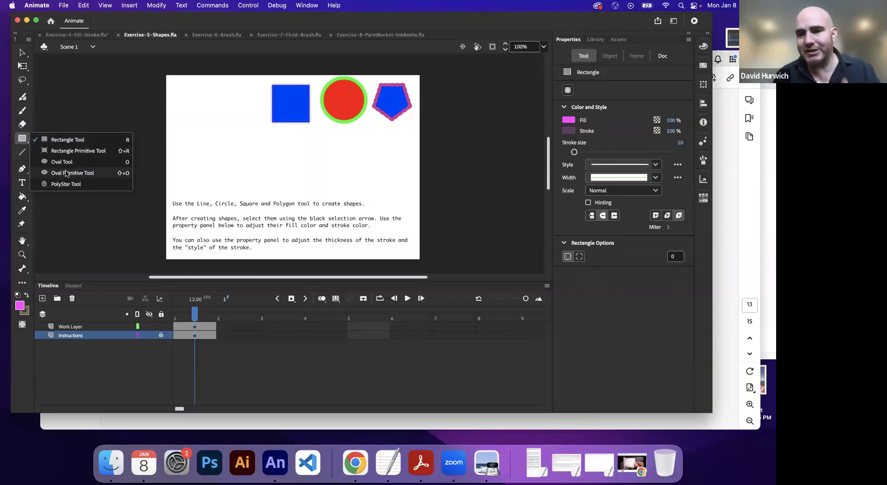
click(69, 140)
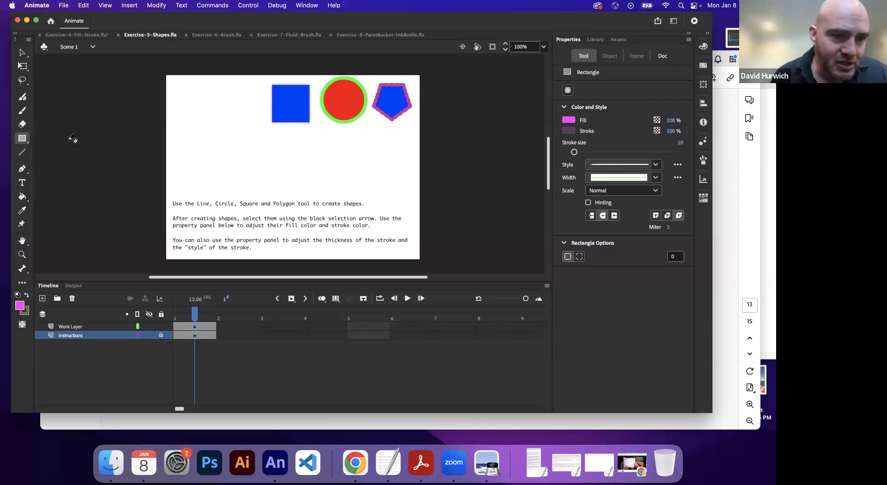
click(191, 328)
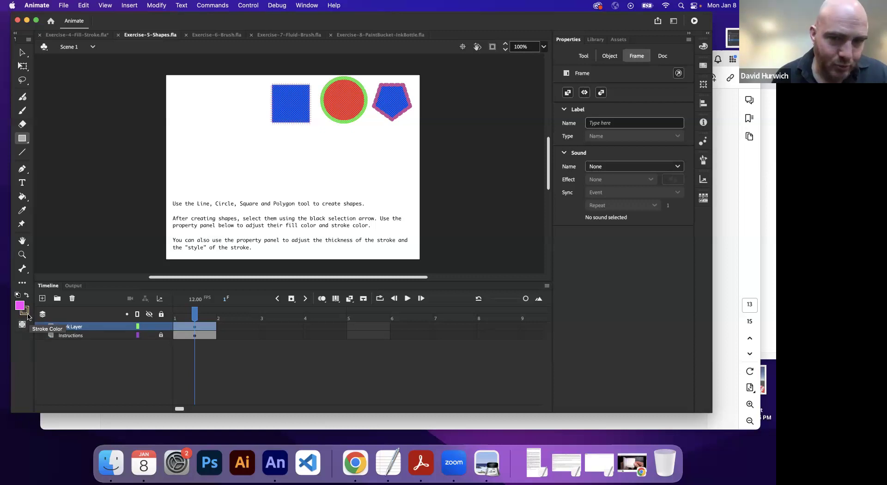
- Set the fill color to light pink FBB9FB using the Color Picker
click(19, 306)
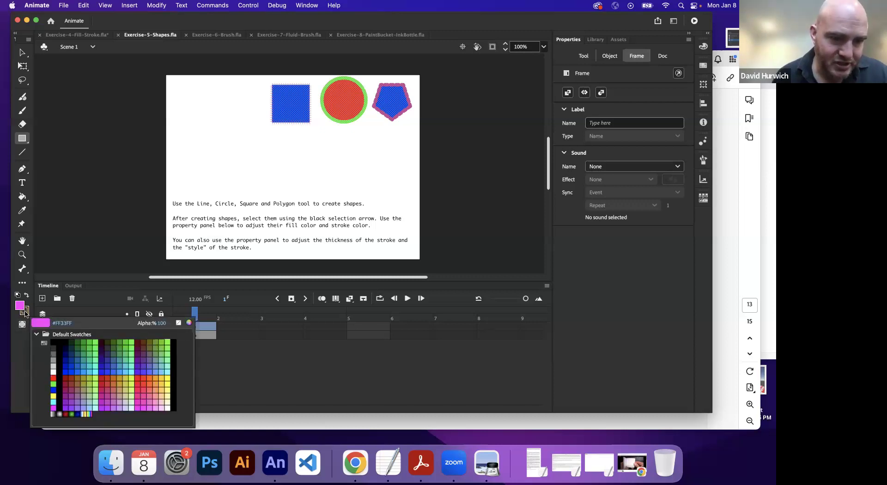
click(189, 323)
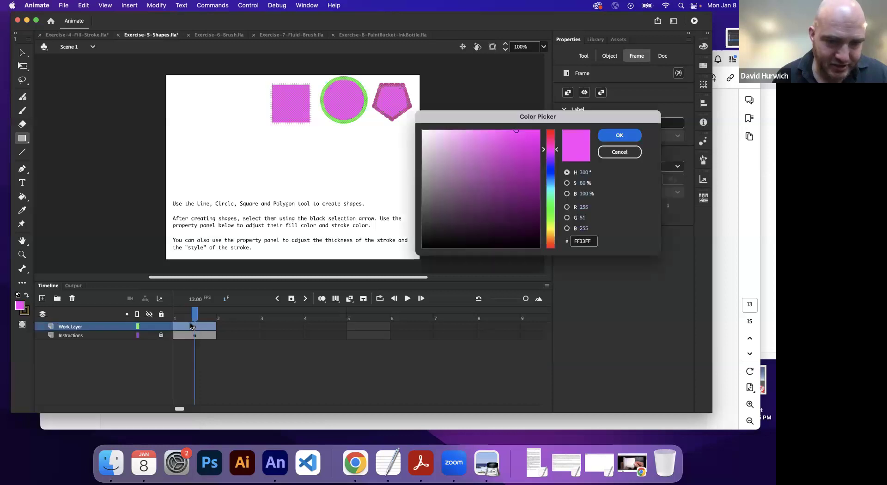
click(446, 129)
click(454, 132)
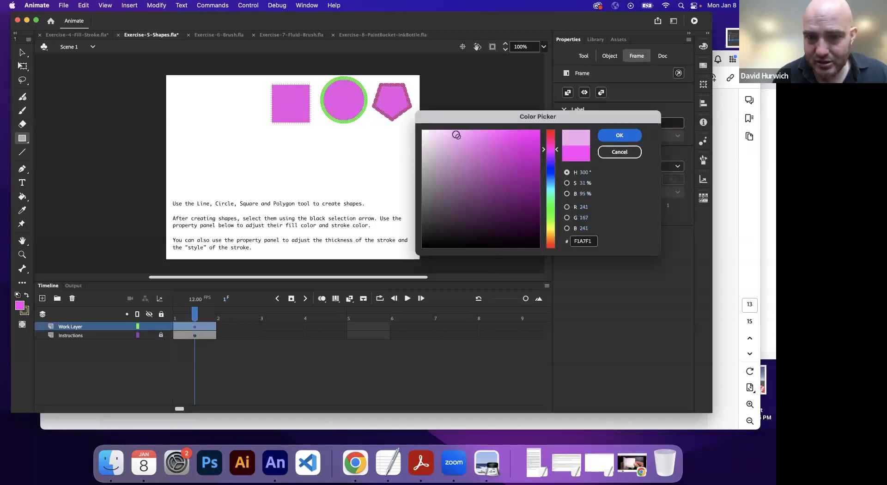
click(614, 134)
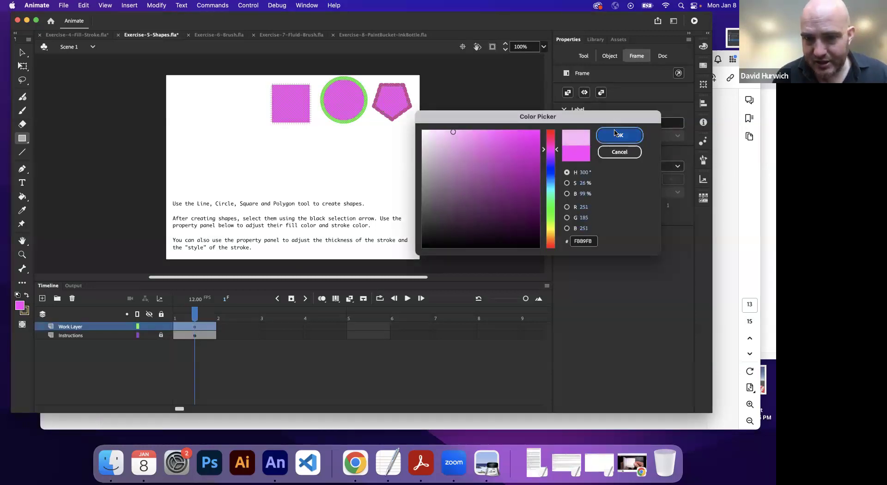
- Set the stroke color to the magenta default swatch, leaving the light pink fill as it is
click(25, 314)
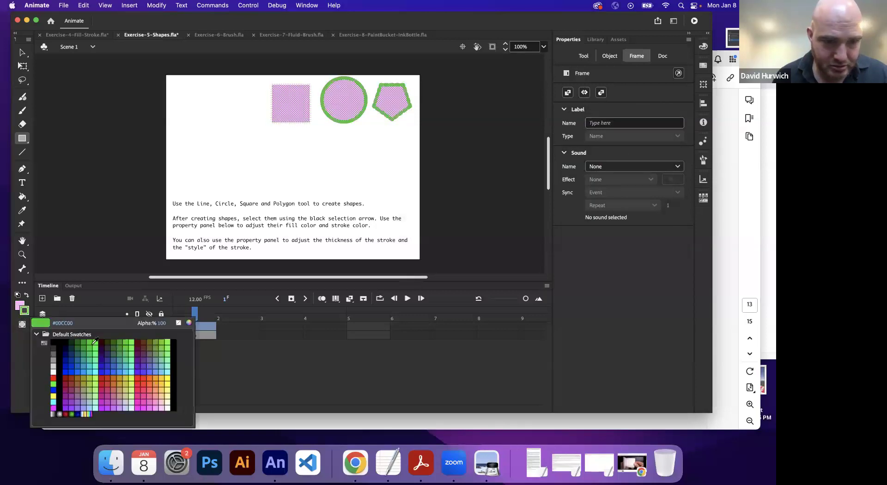
click(53, 409)
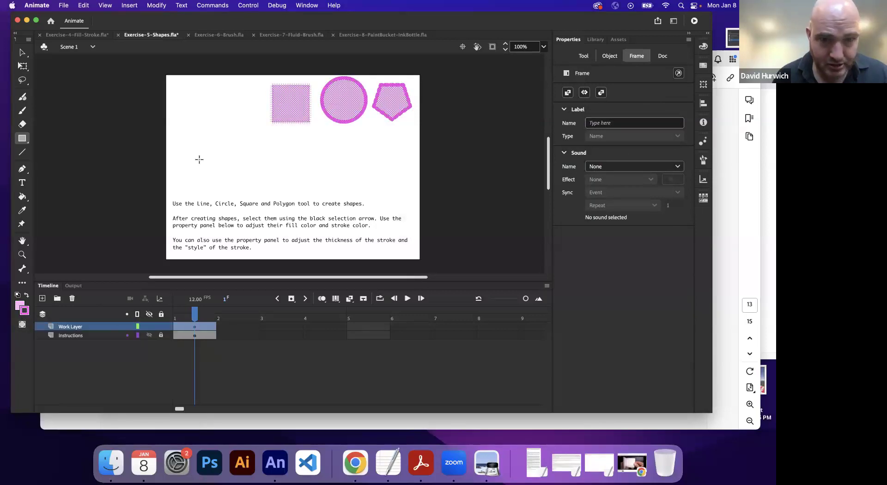
click(18, 308)
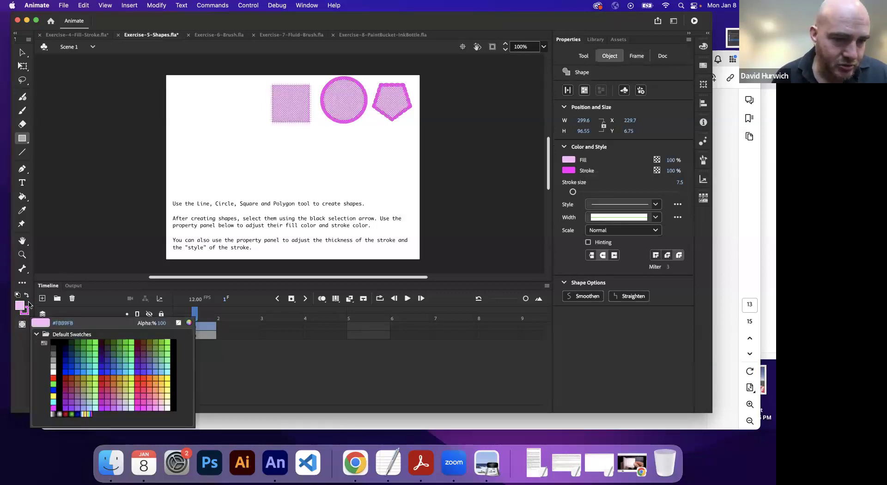
key(Escape)
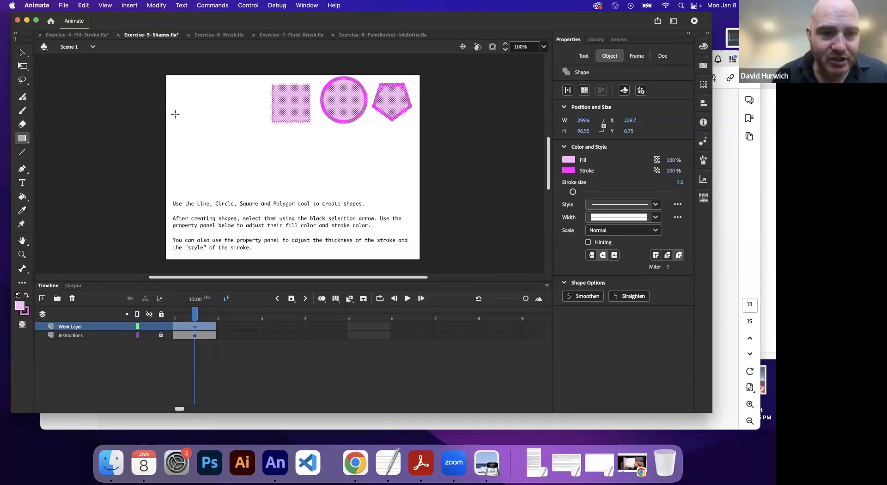
- Draw a wide rectangle in the empty area beside the existing shapes and a square directly below it
drag(177, 102, 234, 135)
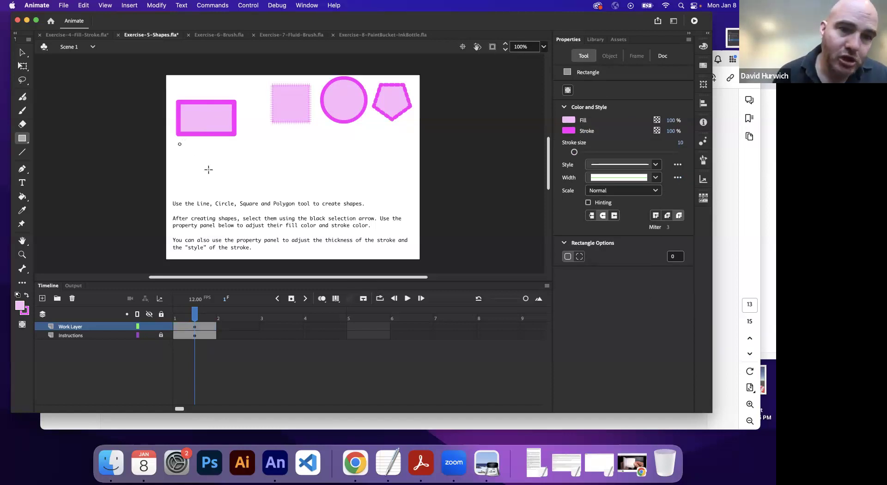
drag(179, 144, 230, 194)
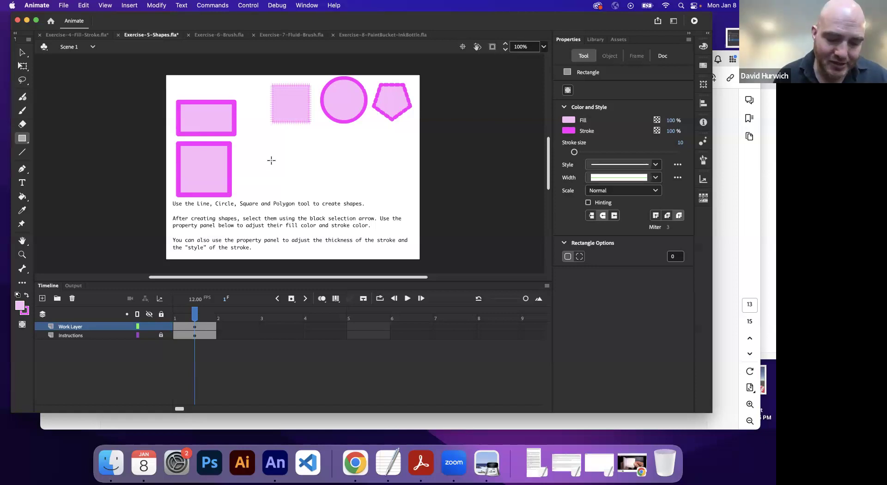
- Draw a second square about 94 px wide beside the first one, then select and deselect the wide rectangle's lower stroke segment
drag(267, 169, 283, 188)
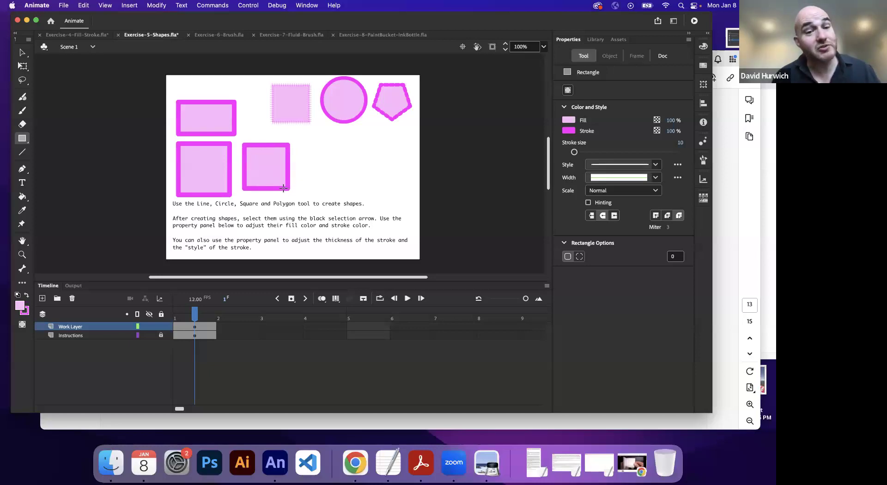
click(22, 52)
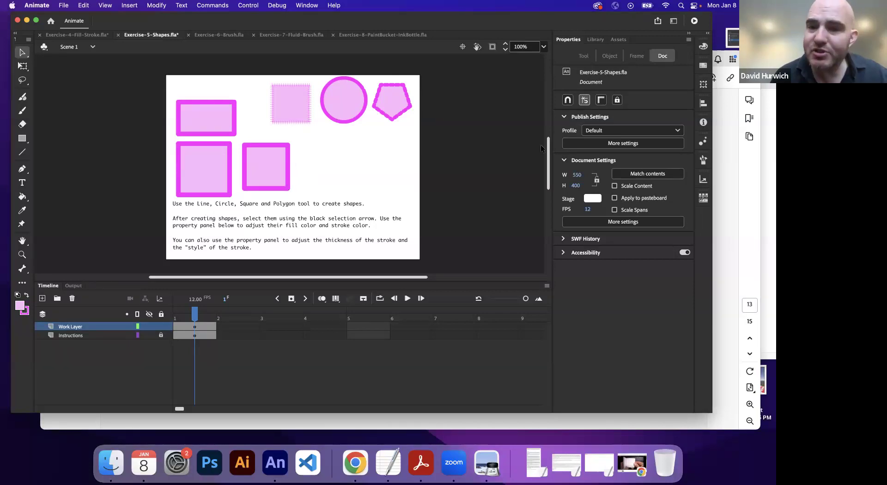
click(223, 138)
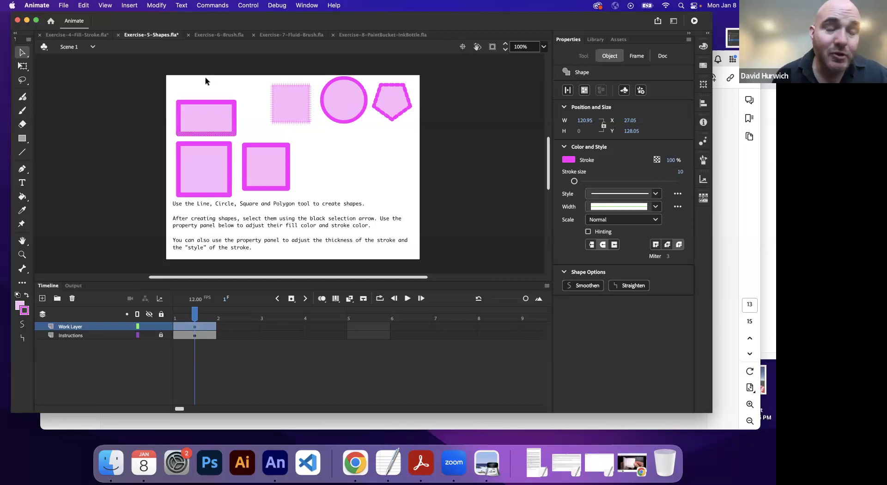
click(329, 155)
- Fill the newer, smaller square with yellow and the larger square with light green
click(266, 165)
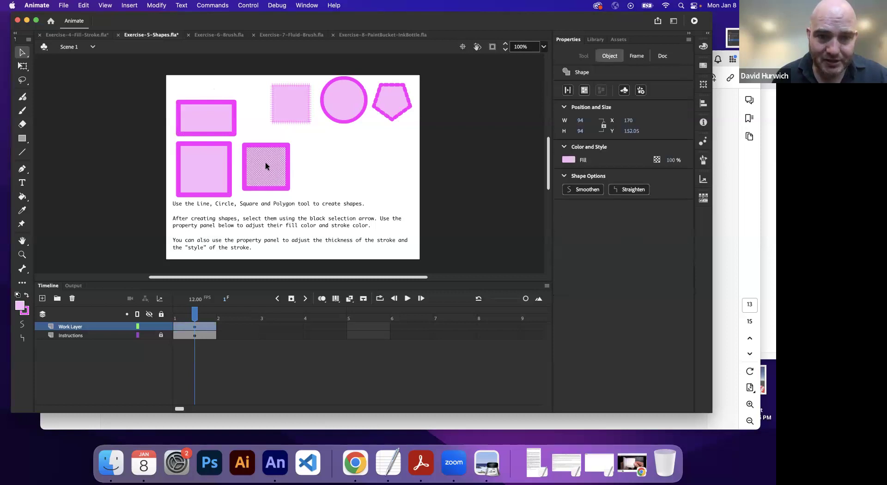
click(568, 165)
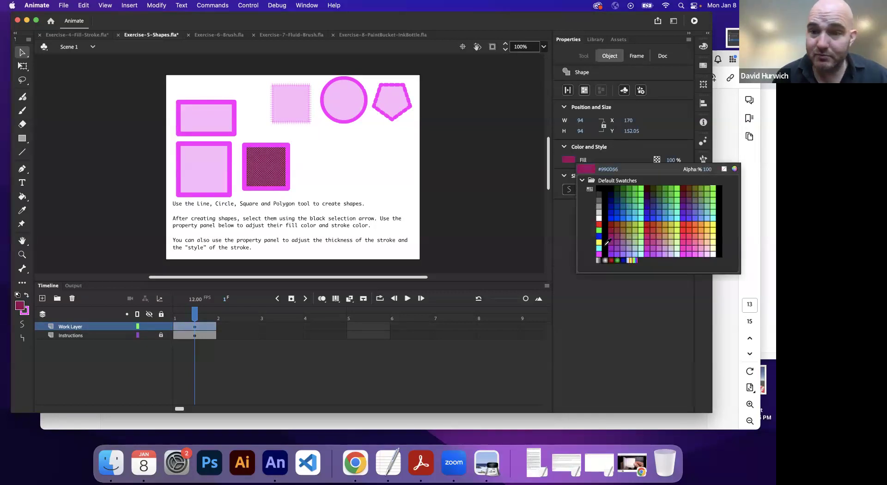
click(576, 256)
click(220, 182)
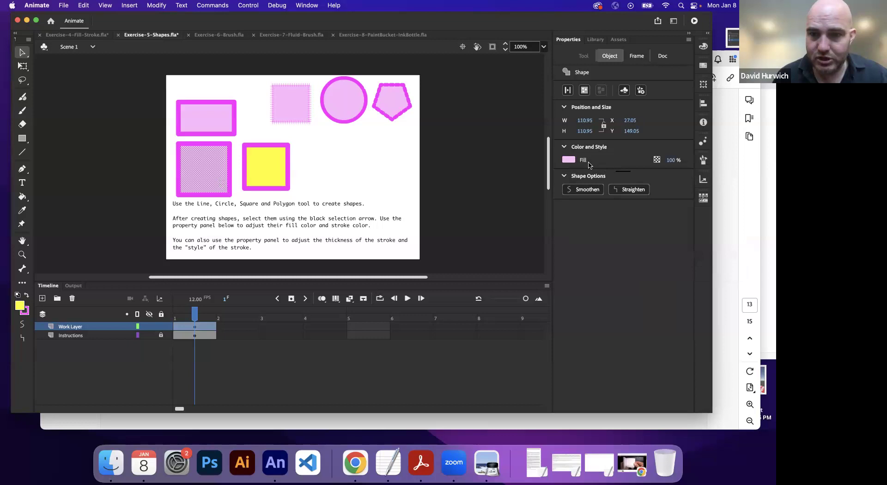
click(568, 160)
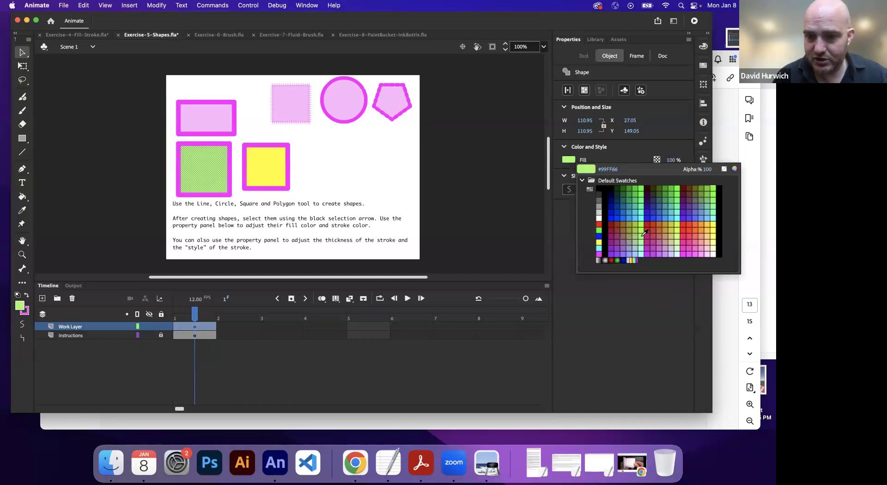
click(620, 228)
- Give the yellow square's outline a red dashed stroke of size 3
click(256, 146)
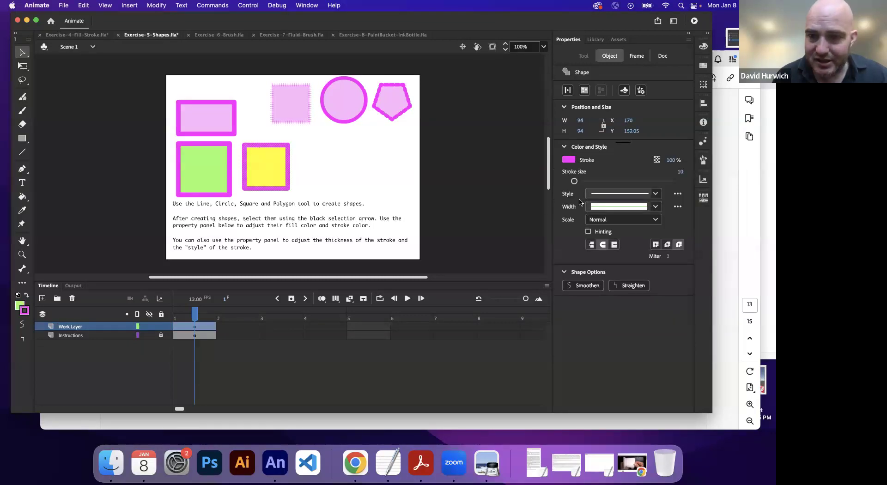
click(569, 160)
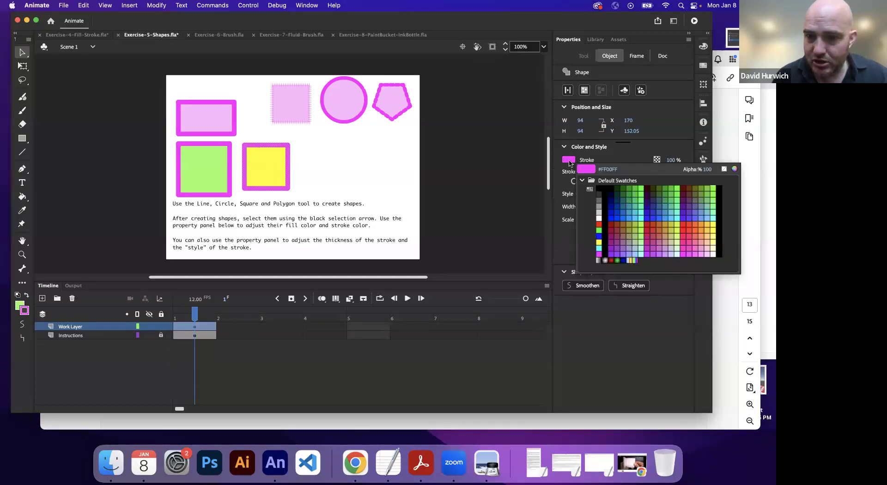
click(599, 225)
click(656, 193)
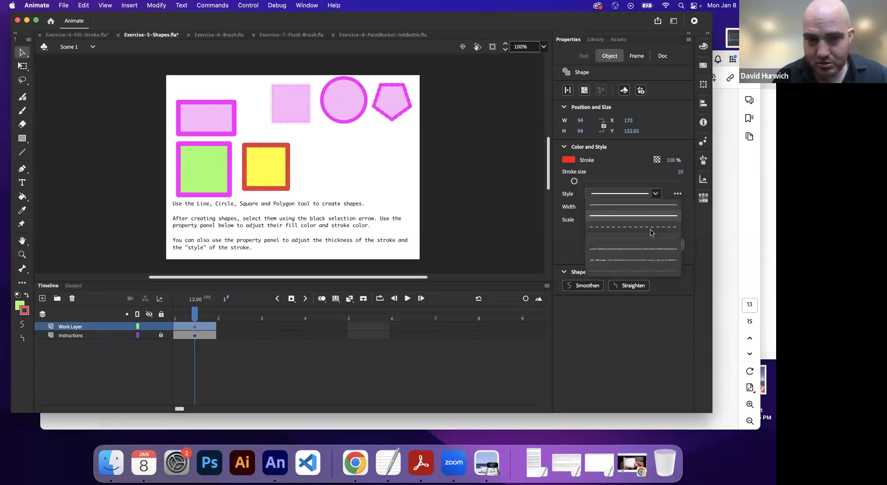
click(653, 234)
drag(575, 181, 569, 181)
click(317, 190)
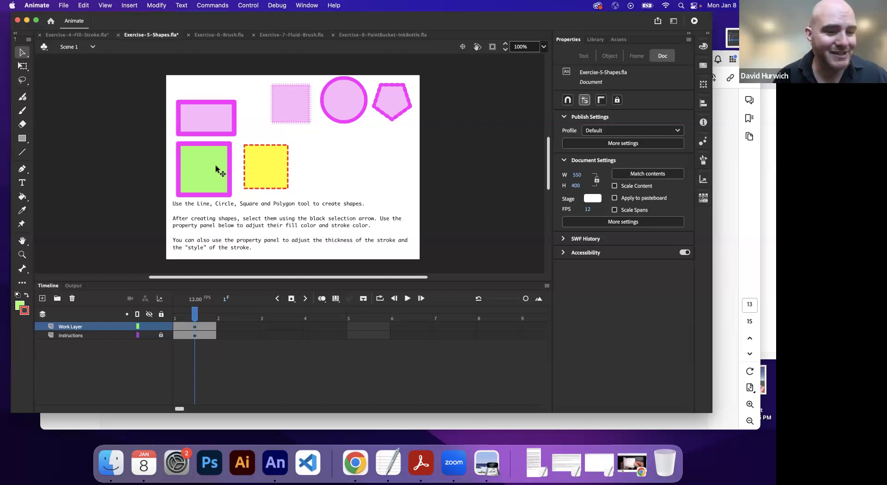
- Move the yellow fill away from its dashed outline, then delete both the fill and the outline
click(269, 168)
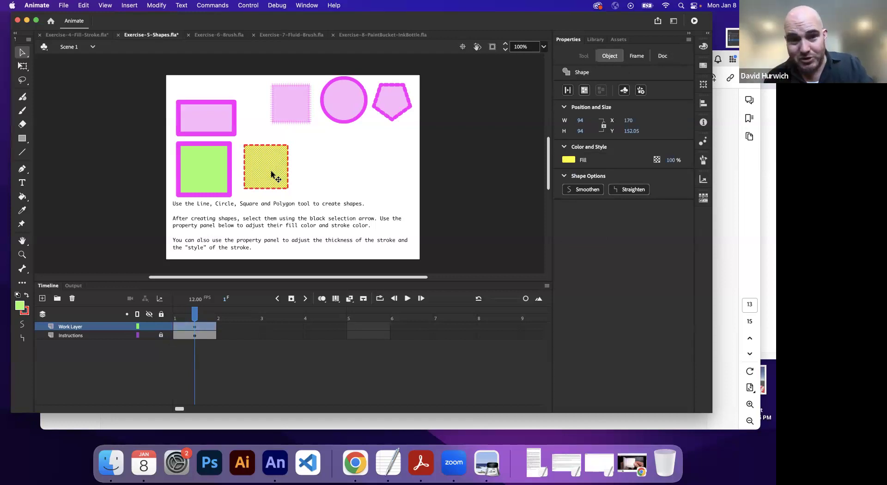
drag(283, 176, 340, 176)
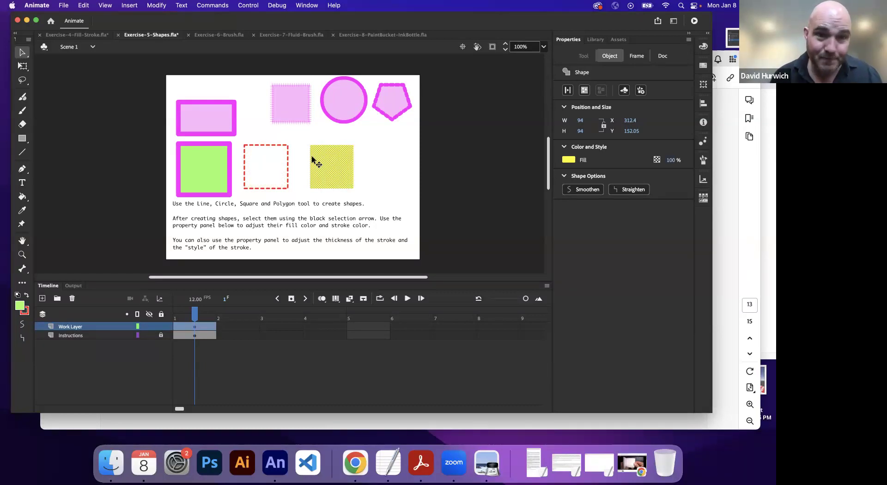
click(266, 148)
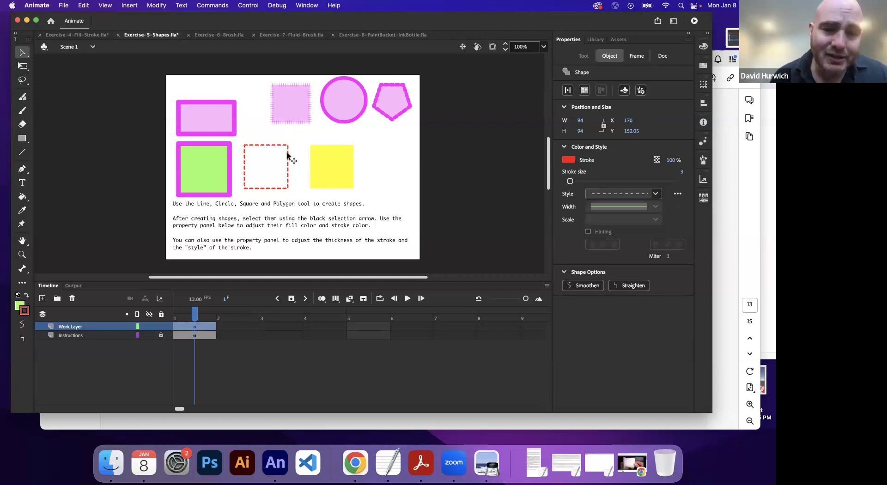
mouse_move(269, 147)
mouse_down()
mouse_move(337, 148)
mouse_move(243, 137)
mouse_move(373, 203)
mouse_up()
key(Delete)
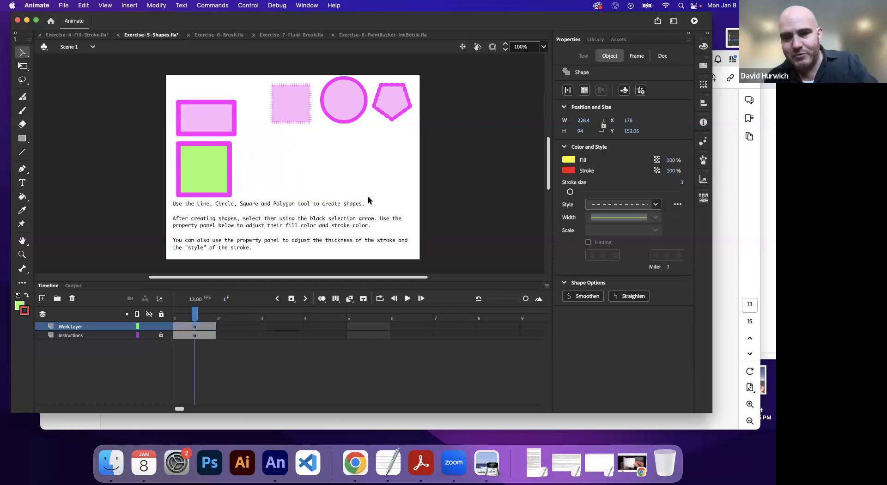
- Select the green square's fill together with its outline and move both into the empty area below the circle
click(204, 176)
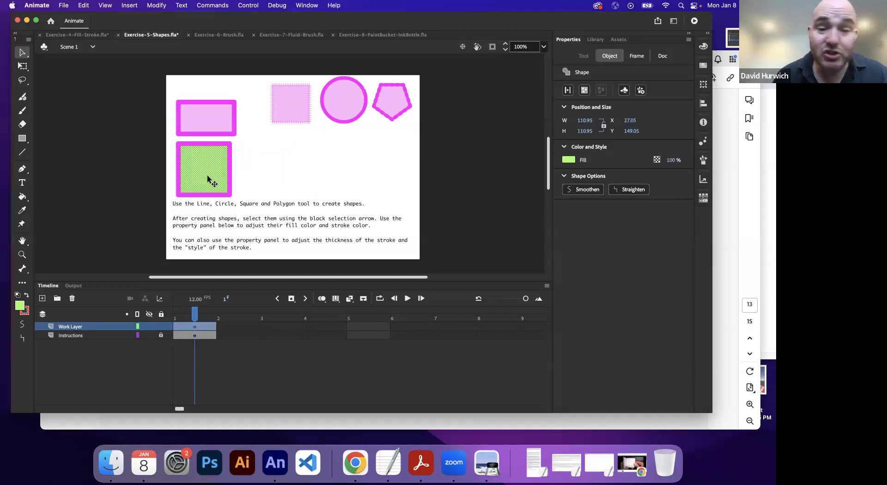
click(234, 171)
click(198, 168)
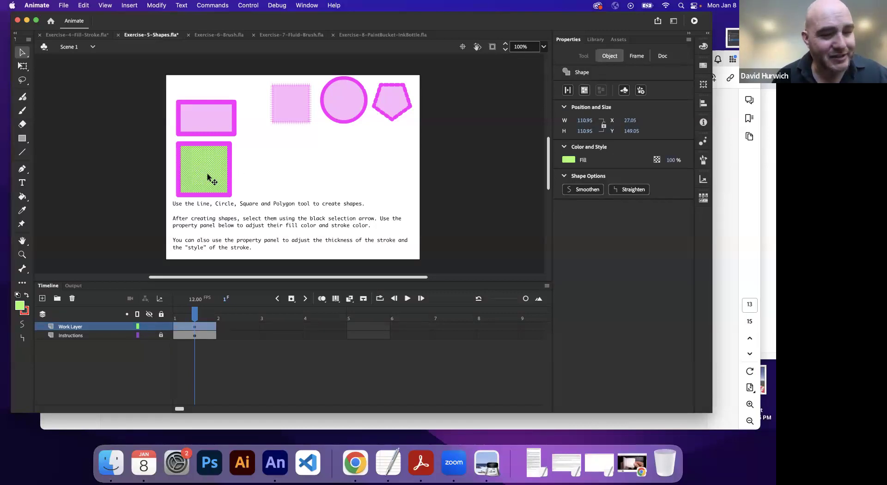
click(270, 169)
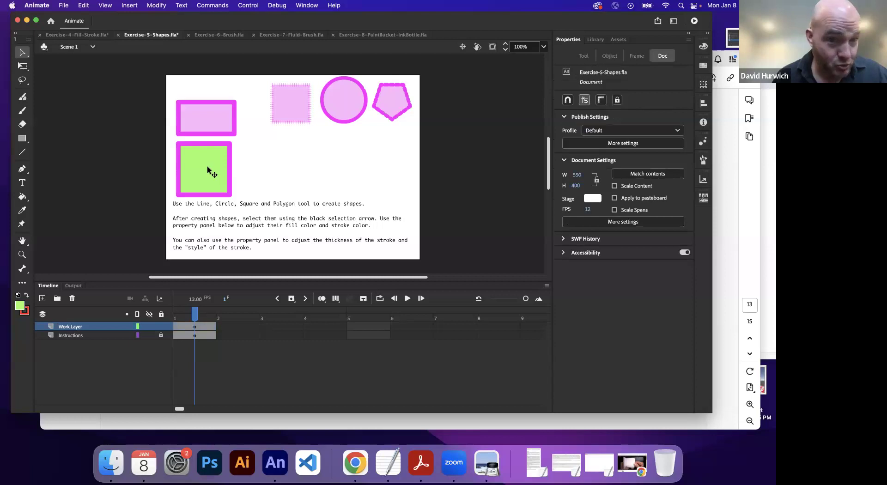
double_click(207, 167)
mouse_move(215, 163)
mouse_down()
mouse_move(355, 164)
mouse_move(217, 168)
mouse_move(337, 168)
mouse_up()
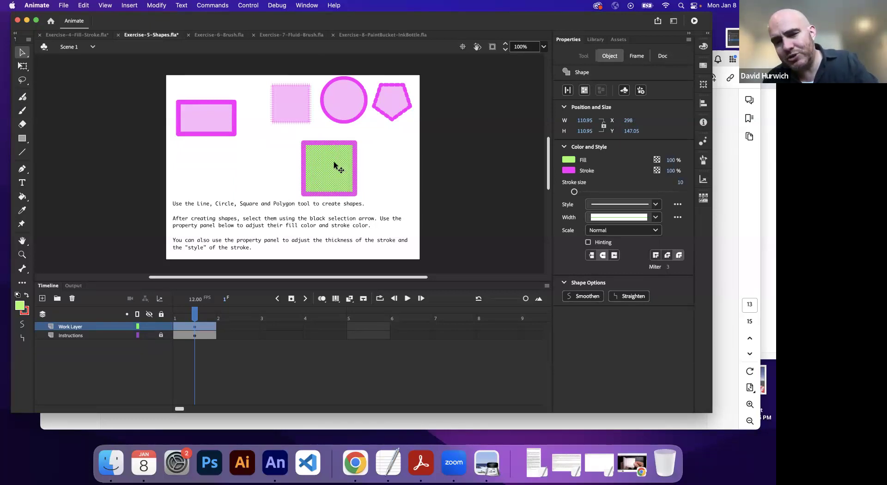
- Delete the green square and the wide pink rectangle, each with its outline
key(Delete)
double_click(206, 118)
key(Delete)
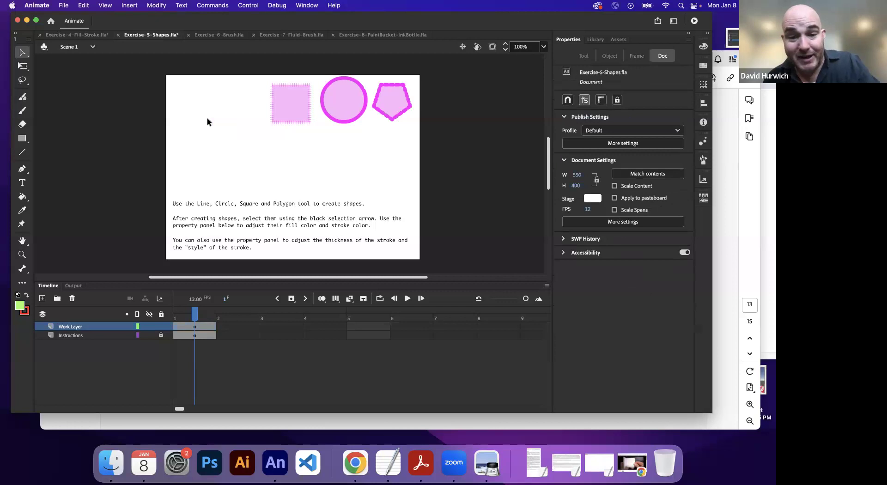
- Draw a wide green ellipse with a dashed red outline in the empty area beside the pink square using the Oval tool
click(22, 138)
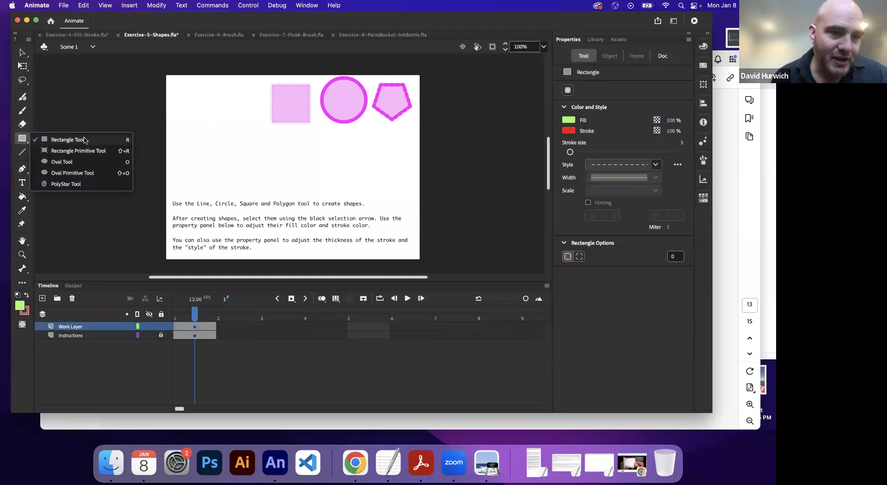
click(68, 161)
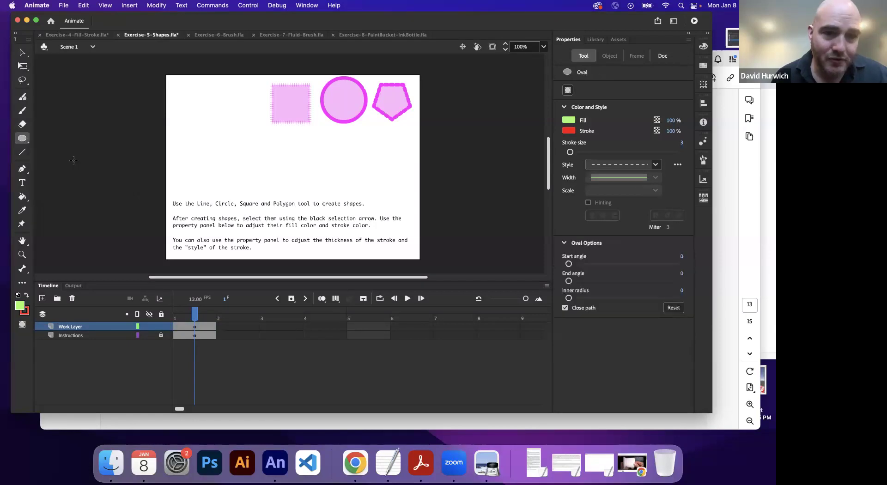
drag(180, 116, 250, 147)
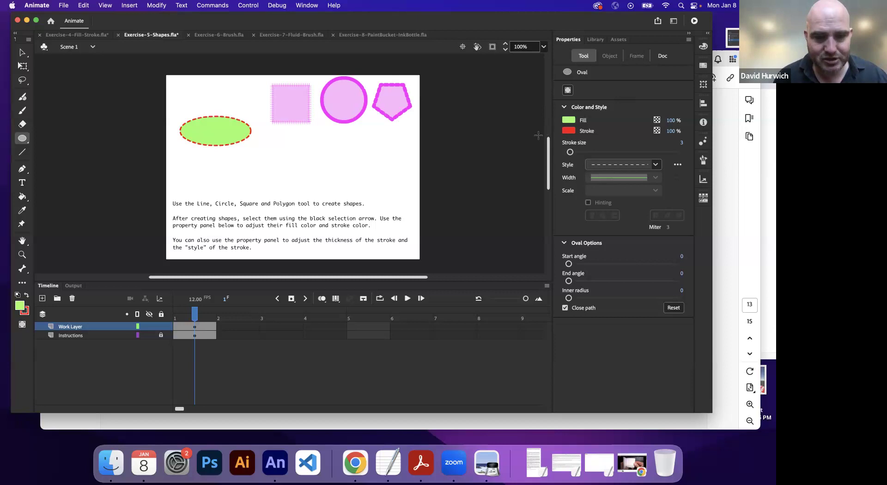
- Change the stroke style to solid and delete the dashed ellipse
click(595, 162)
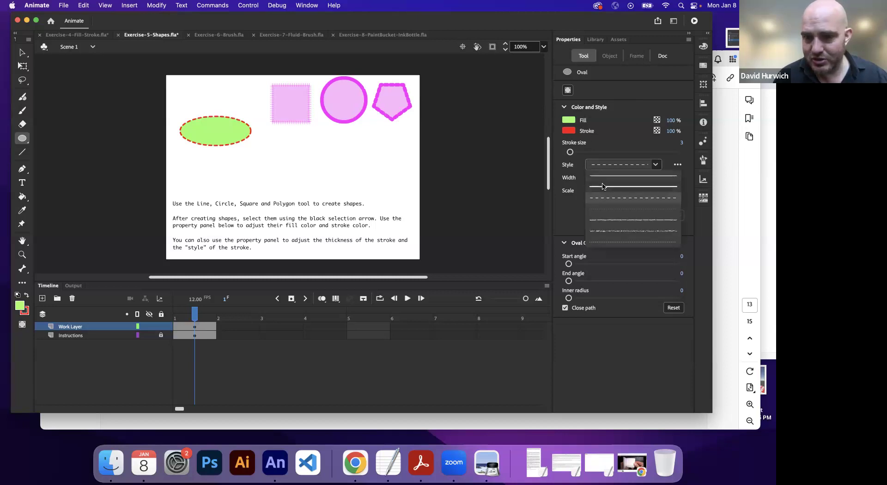
click(605, 185)
click(22, 53)
drag(176, 103, 255, 151)
key(Delete)
- Draw a solid-outlined ellipse about 172 by 57 px with the Oval tool, and two circles side by side below it
click(22, 139)
drag(175, 108, 256, 135)
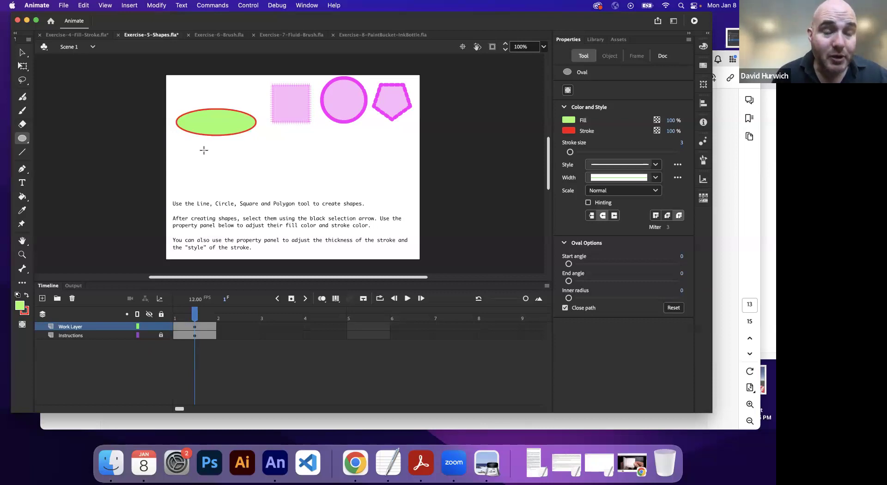
drag(185, 146, 224, 188)
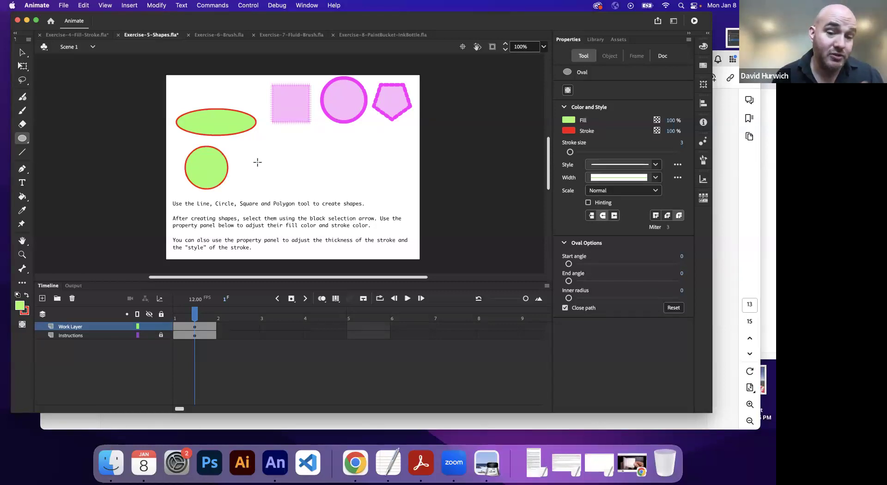
drag(262, 168, 284, 185)
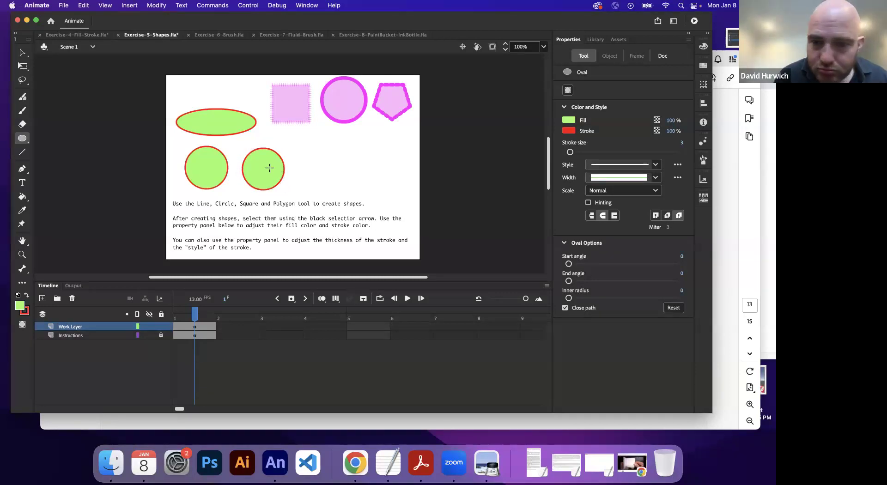
- Draw a five-sided polygon beside the two circles using the PolyStar tool with the polygon style
click(26, 140)
click(65, 184)
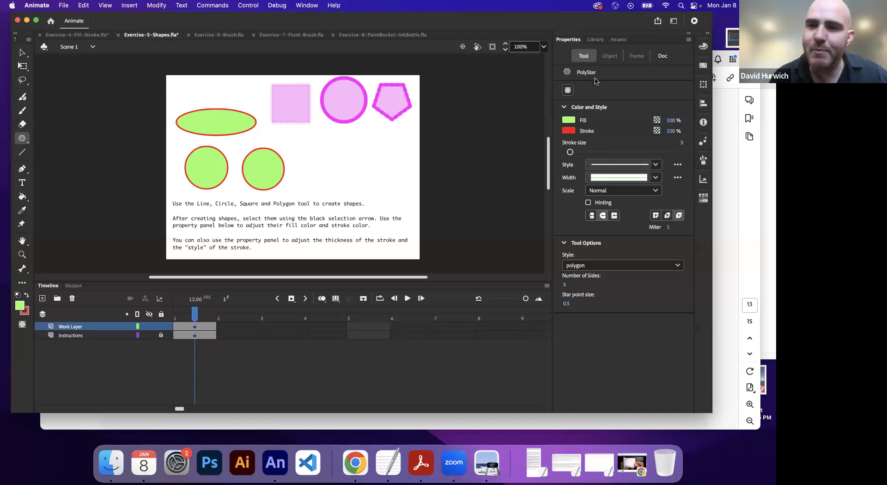
click(563, 107)
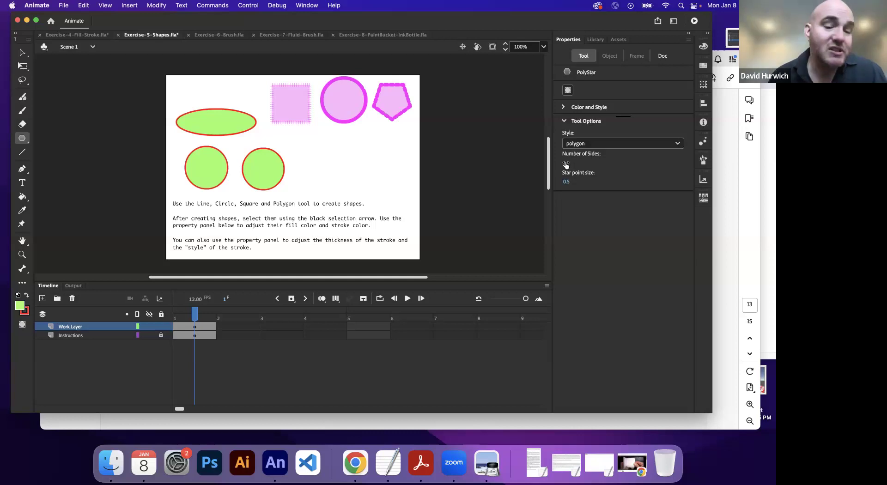
drag(322, 159, 341, 181)
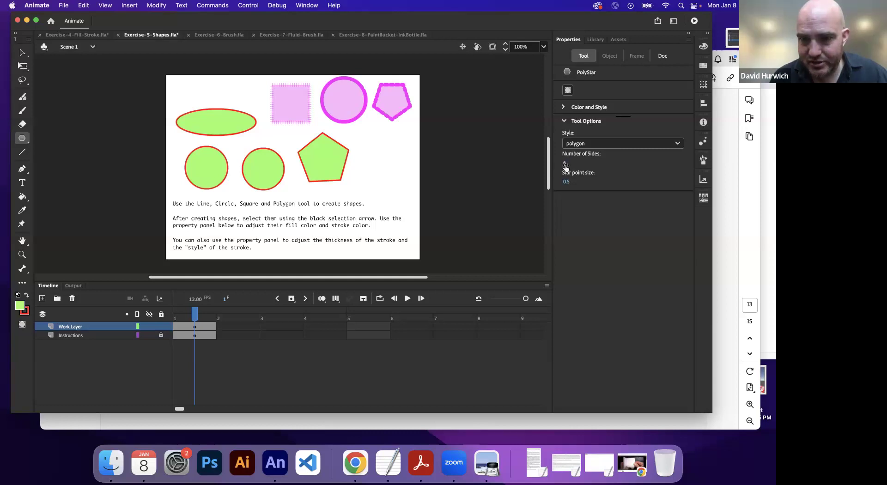
- Draw a 6-sided polygon beside the pentagon and a smaller 8-sided polygon below it
drag(375, 154, 386, 169)
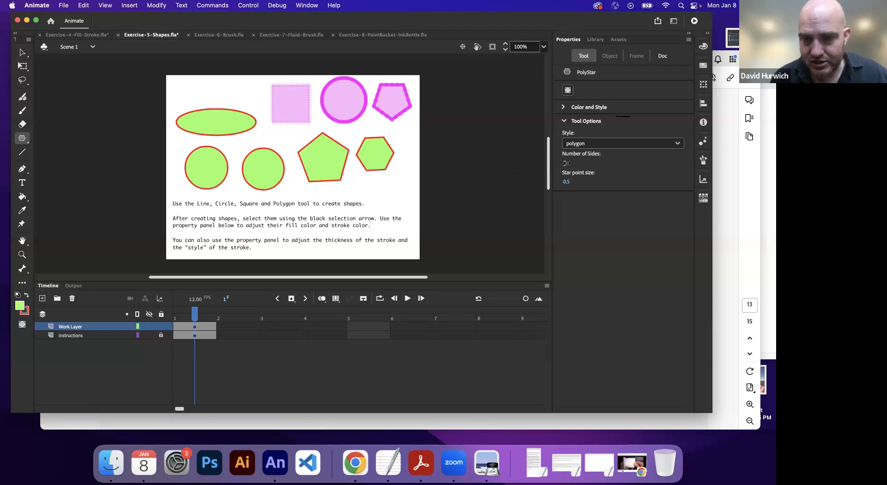
drag(567, 163, 568, 163)
drag(394, 185, 407, 194)
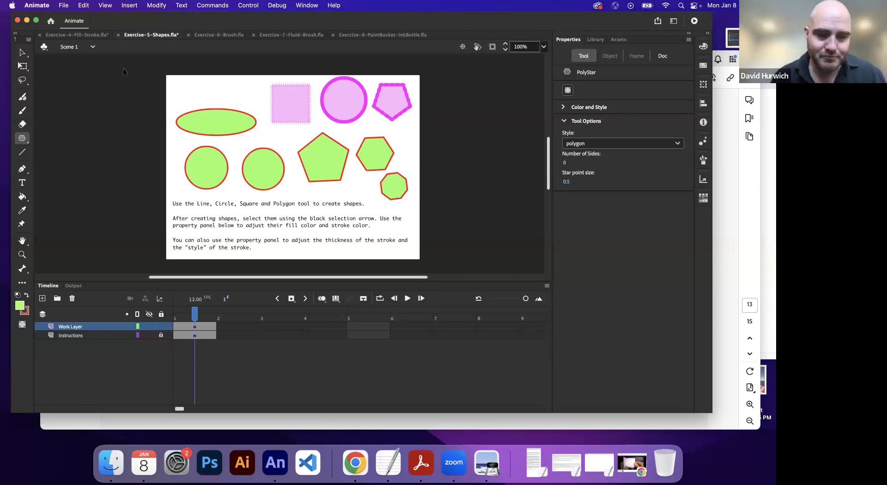
- Delete the green ellipse, both circles and the three green polygons, keeping the original pink shapes
click(23, 52)
click(221, 122)
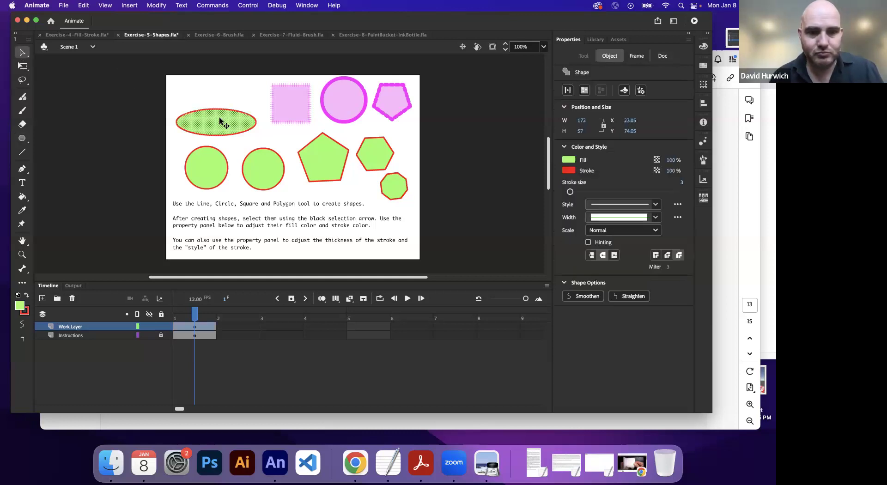
key(Delete)
click(213, 173)
key(Delete)
click(260, 176)
key(Delete)
click(319, 165)
key(Delete)
click(369, 156)
key(Delete)
click(392, 185)
key(Delete)
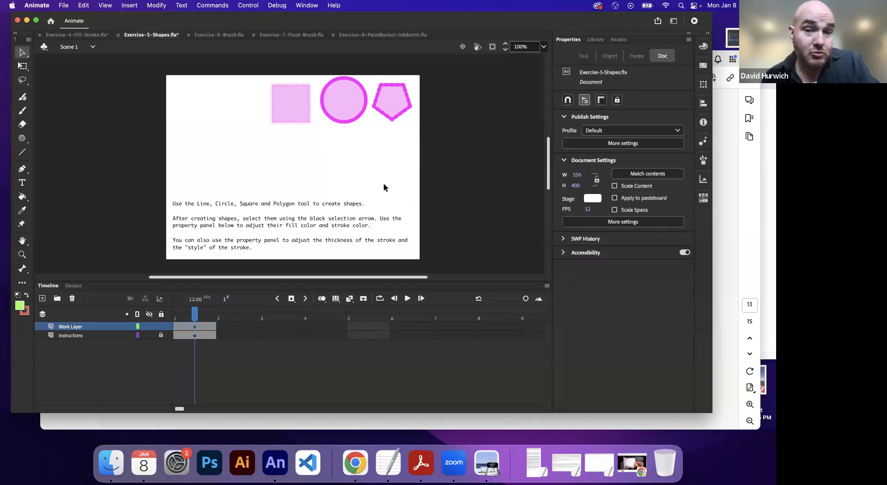
- Draw a five-pointed star with the PolyStar tool's star style in the empty area beside the pink square
click(22, 138)
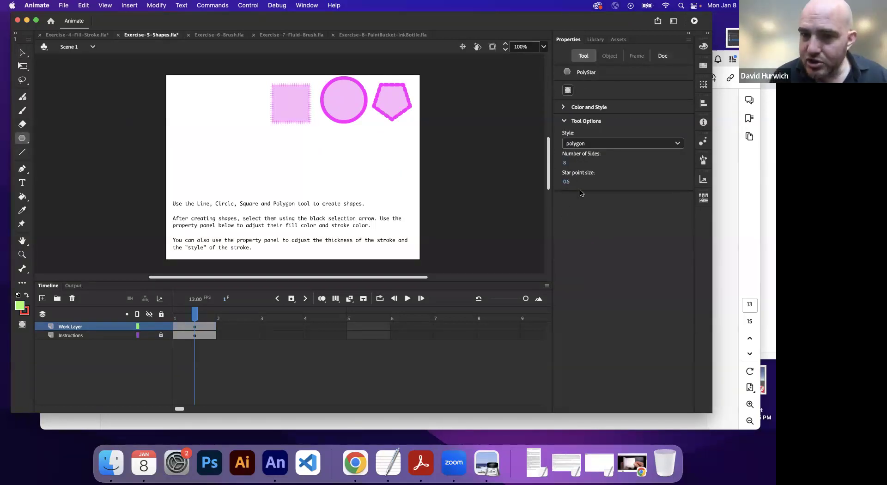
click(583, 144)
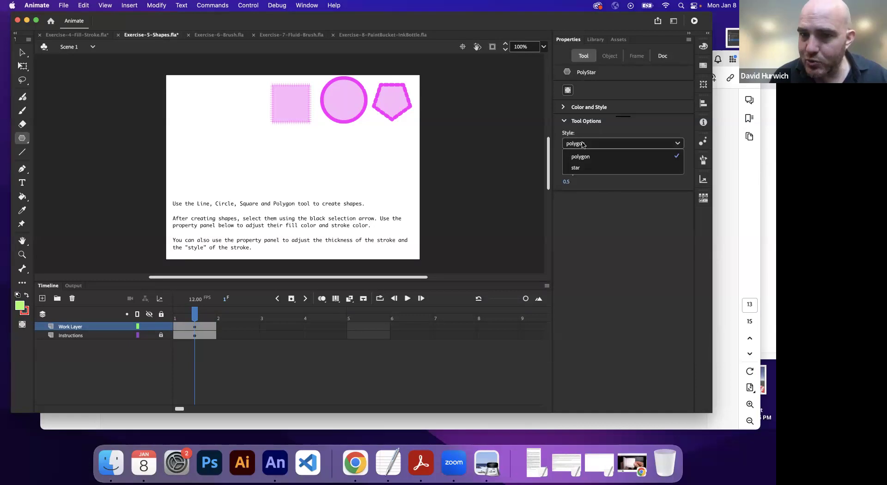
click(586, 168)
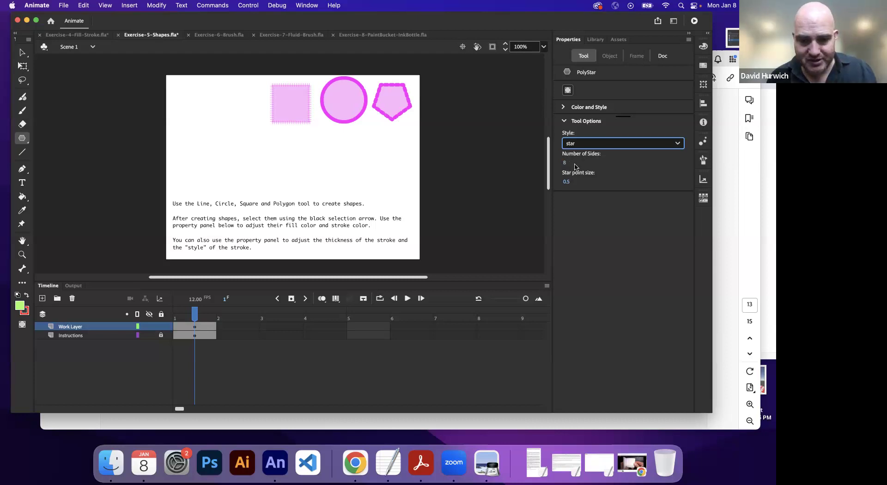
click(565, 162)
text(5)
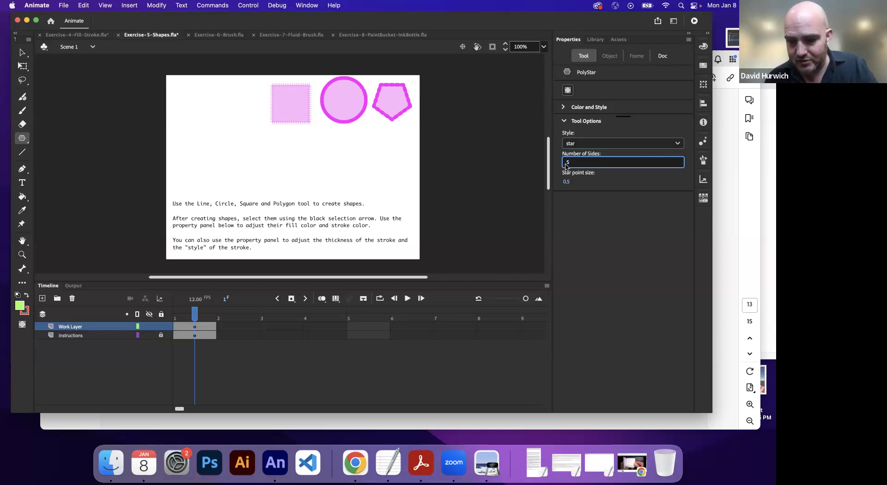
key(Return)
drag(199, 122, 221, 149)
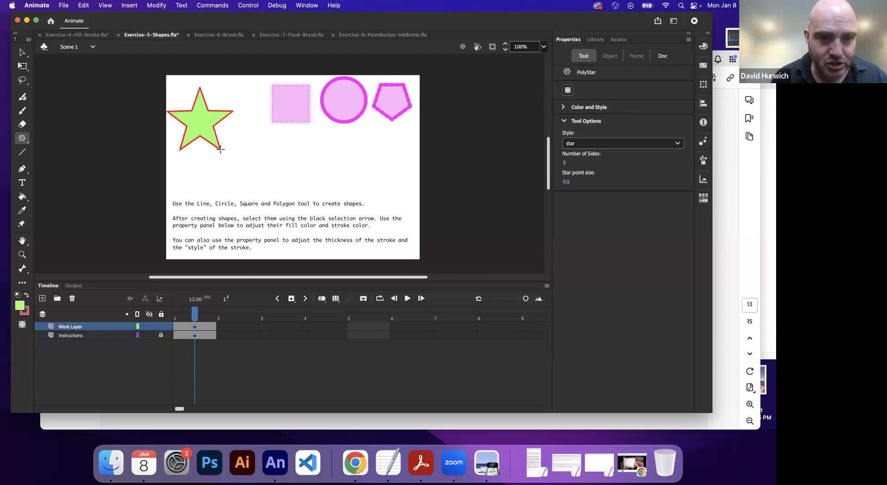
- Set the number of sides to 8 and draw an eight-pointed star below the pink square
click(564, 163)
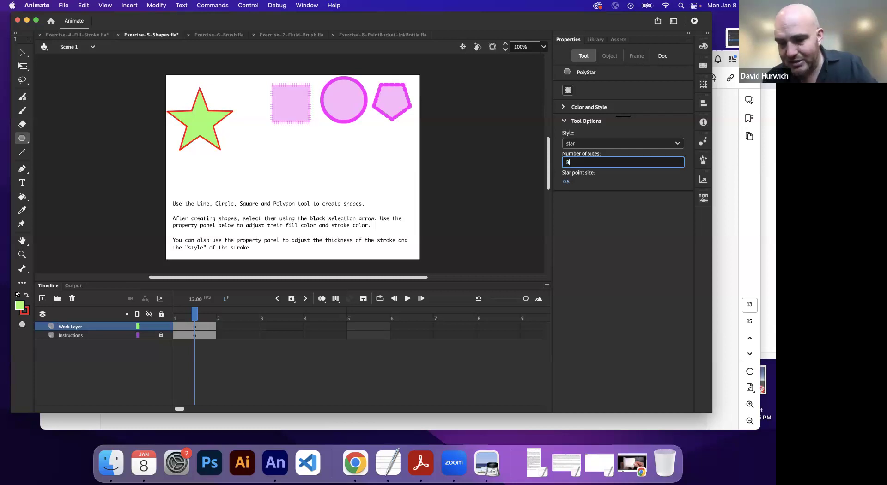
key(Return)
drag(273, 168, 291, 191)
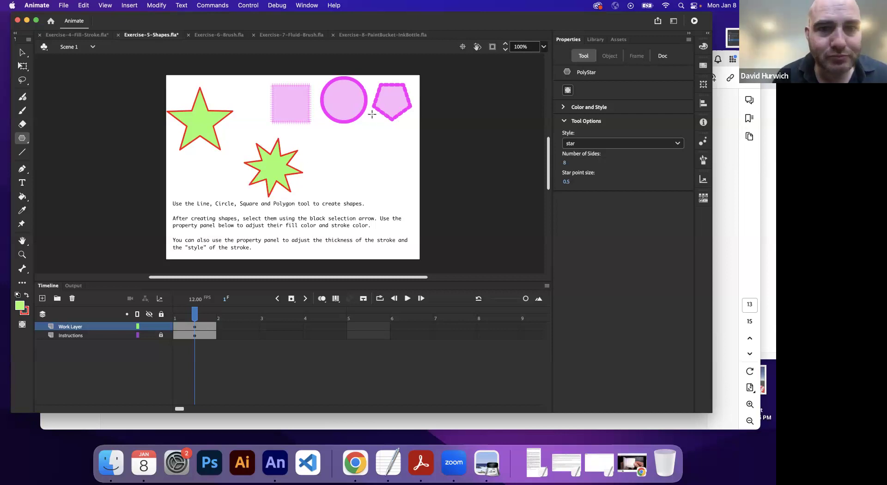
- Switch to Exercise-6-Brush and paint two vertical green strokes with the Classic Brush at size 27 below the size samples
click(214, 37)
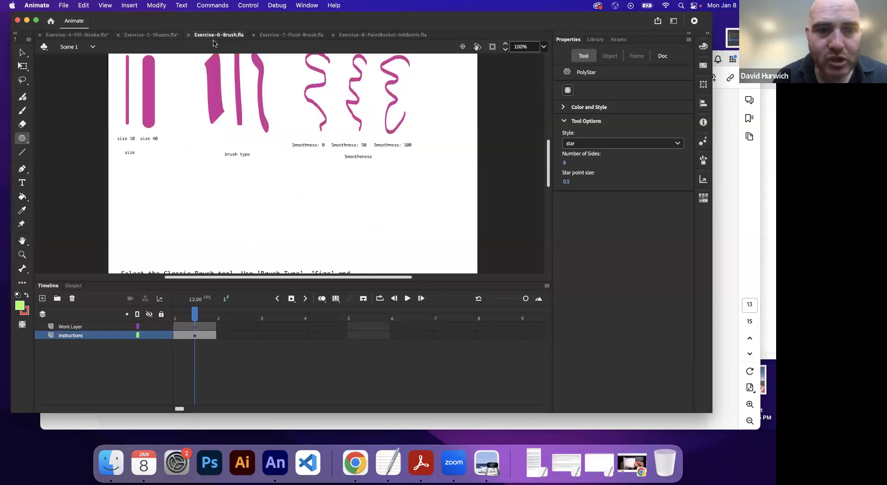
scroll(204, 104, up, 2)
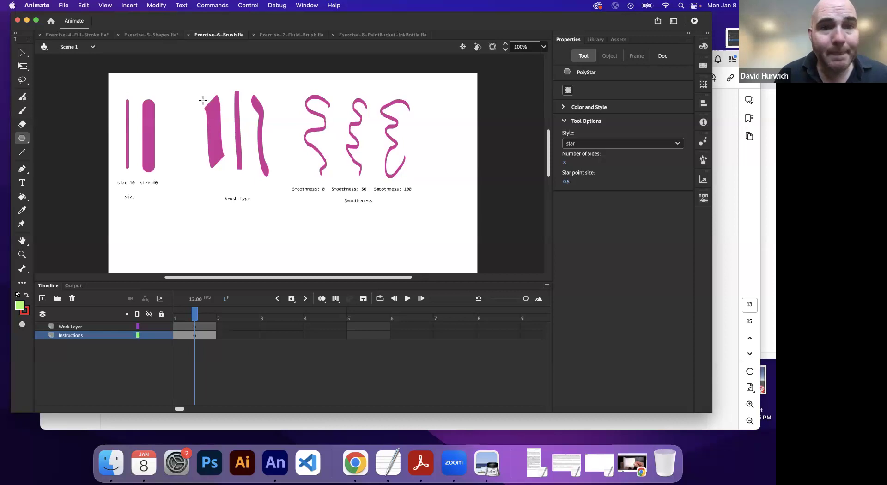
click(22, 111)
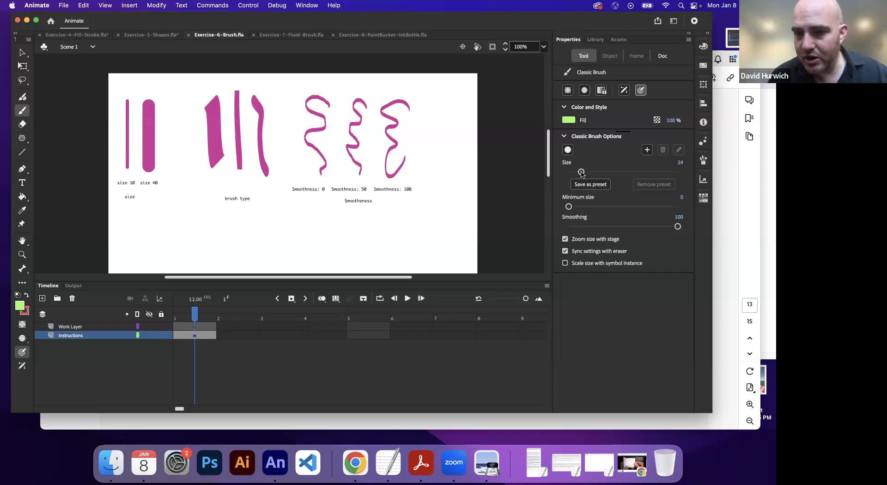
mouse_move(581, 172)
mouse_down()
mouse_move(573, 172)
mouse_move(609, 172)
mouse_move(569, 169)
mouse_move(611, 171)
mouse_move(573, 172)
mouse_move(583, 170)
mouse_up()
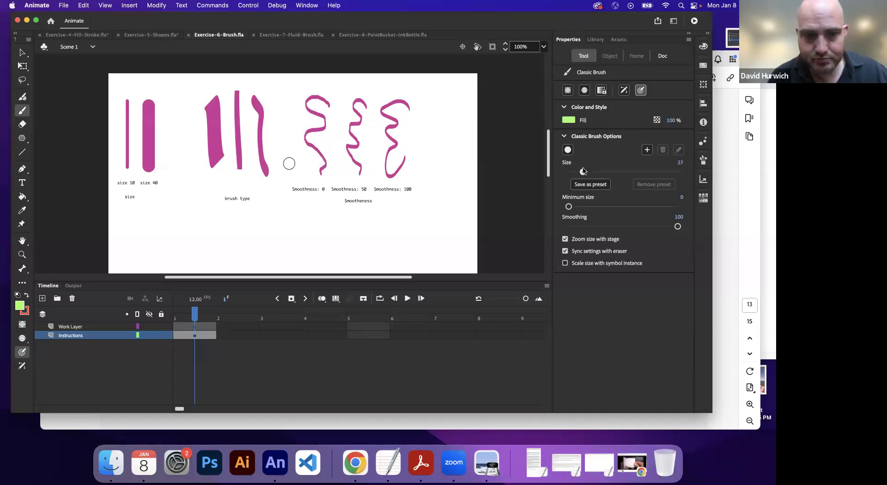
drag(139, 220, 139, 245)
drag(164, 216, 162, 254)
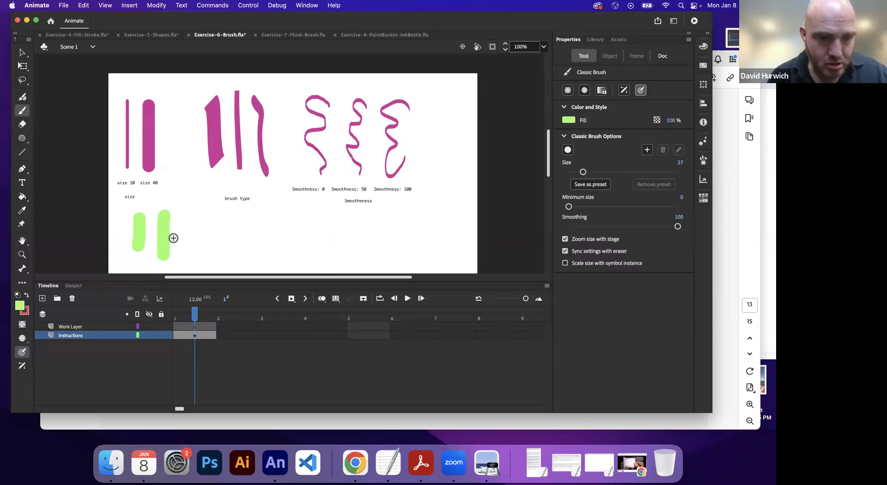
- Try smaller and larger Classic Brush sizes, ending at size 15
scroll(173, 237, down, 2)
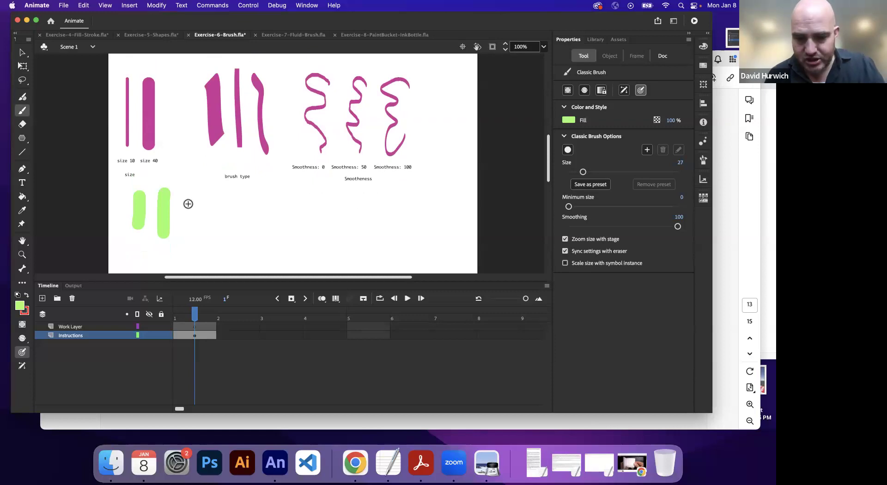
key(bracketleft)
key(bracketleft)
key(bracketleft)
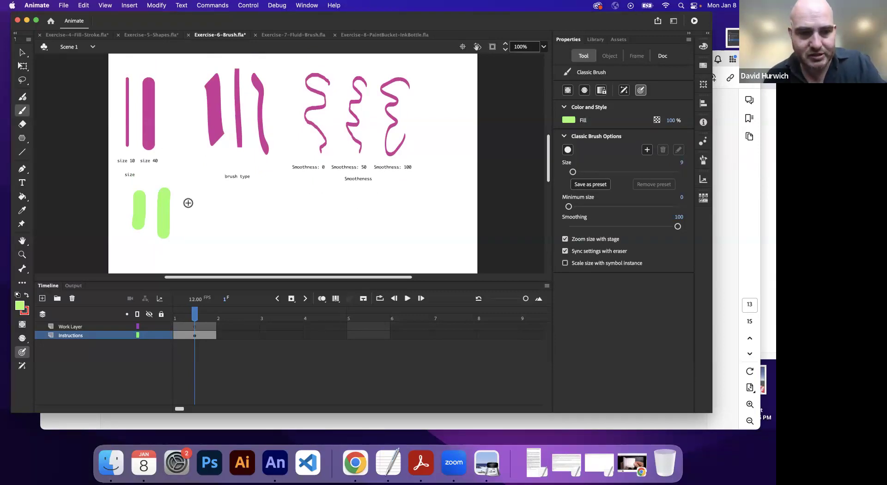
key(bracketright)
key(bracketright)
key(bracketright)
key(bracketright)
key(bracketright)
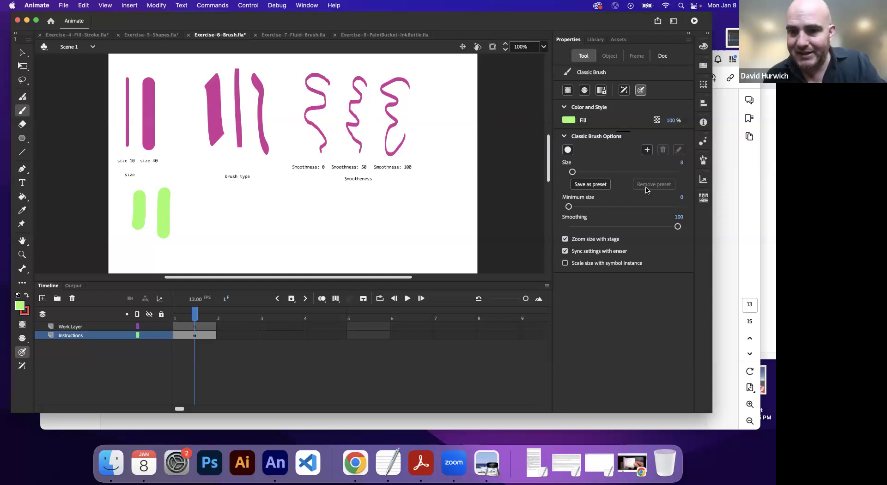
key(bracketright)
key(bracketright)
key(bracketright)
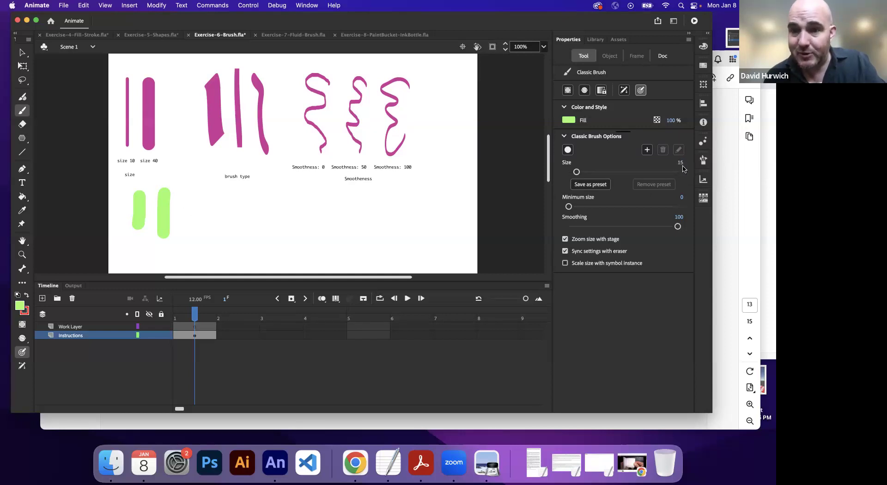
- Reduce the Classic Brush size and paint a thinner vertical stroke beside the two thick green ones
key(bracketleft)
key(bracketleft)
key(bracketleft)
key(bracketleft)
drag(188, 191, 184, 241)
- Reduce the brush size to 6 and paint a slanted green stroke beside the previous one
key(bracketleft)
key(bracketleft)
key(bracketleft)
key(bracketleft)
key(bracketleft)
key(bracketleft)
key(bracketleft)
drag(212, 194, 202, 245)
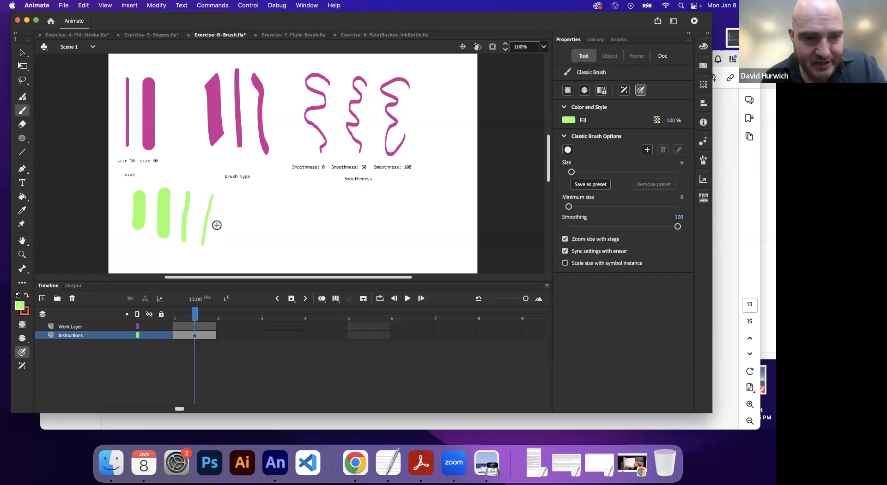
- Paint four more green strokes in a row, increasing the brush size step by step up to 16
mouse_move(227, 207)
mouse_down()
mouse_move(216, 254)
mouse_move(246, 213)
mouse_up()
key(bracketright)
key(bracketright)
key(bracketright)
key(bracketright)
key(bracketright)
drag(260, 255, 264, 208)
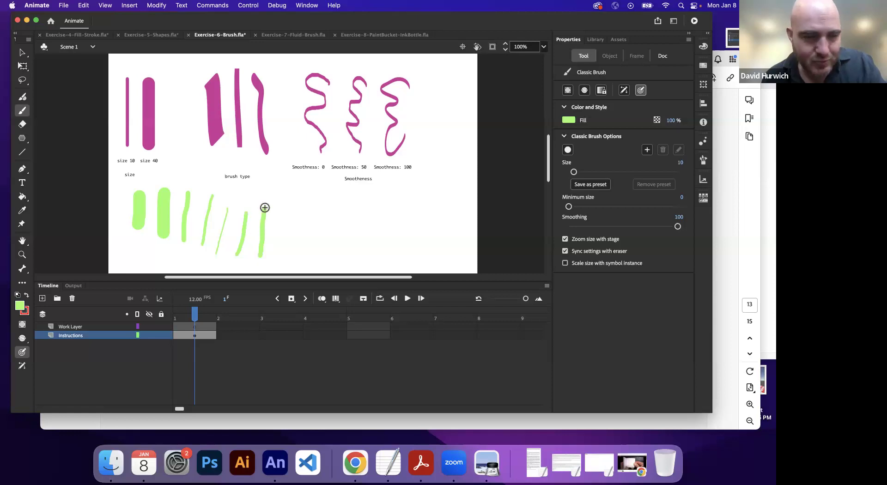
key(bracketright)
key(bracketright)
key(bracketright)
key(bracketright)
key(bracketright)
key(bracketright)
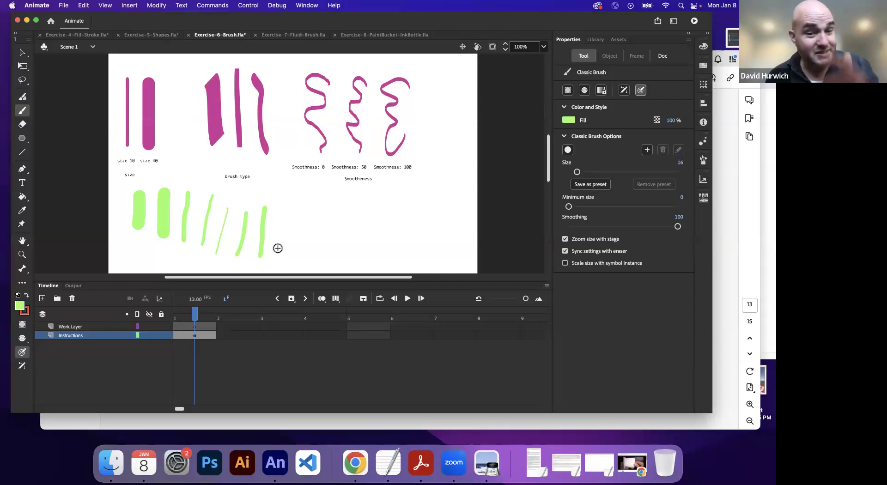
drag(278, 251, 277, 191)
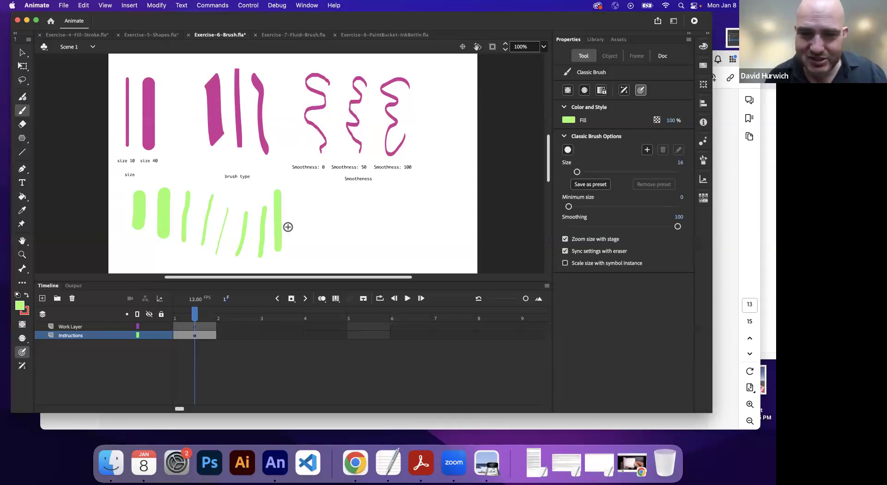
- Paint two thicker vertical strokes beside the row while increasing the brush size up to 26
key(bracketright)
key(bracketright)
key(bracketright)
key(bracketright)
key(bracketright)
key(bracketright)
key(bracketright)
drag(296, 248, 295, 191)
key(bracketright)
key(bracketright)
key(bracketright)
drag(318, 252, 317, 193)
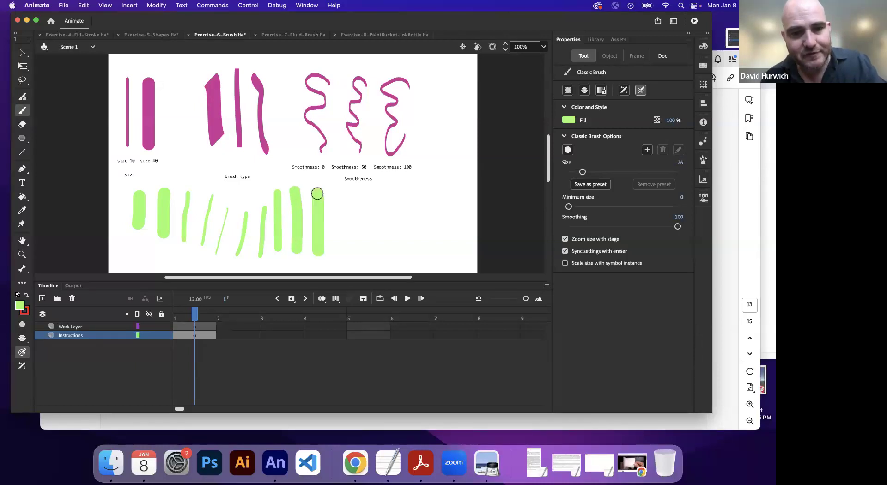
- Undo the last six brush strokes, keeping the first four green ones
key(super+z)
key(super+z)
key(super+z)
key(super+z)
key(super+z)
key(super+z)
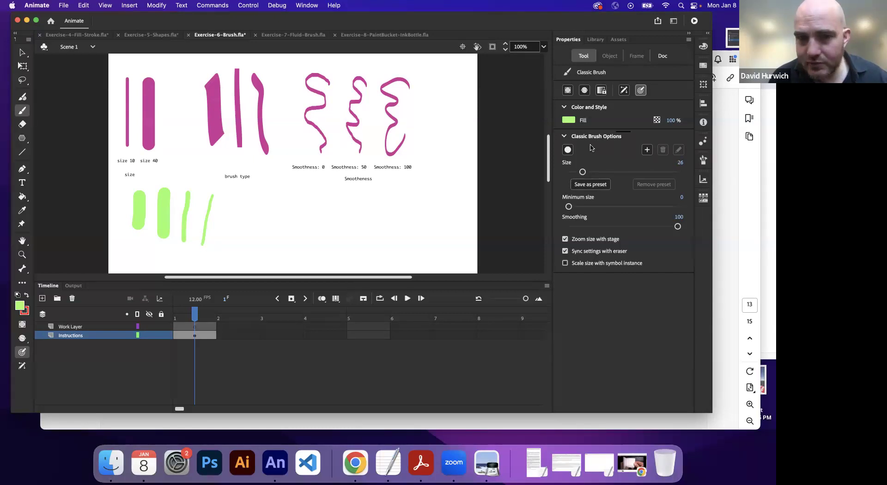
- Compare the Fluid Brush and Classic Brush options, and undo a trial Classic Brush stroke beside the green strokes
click(22, 97)
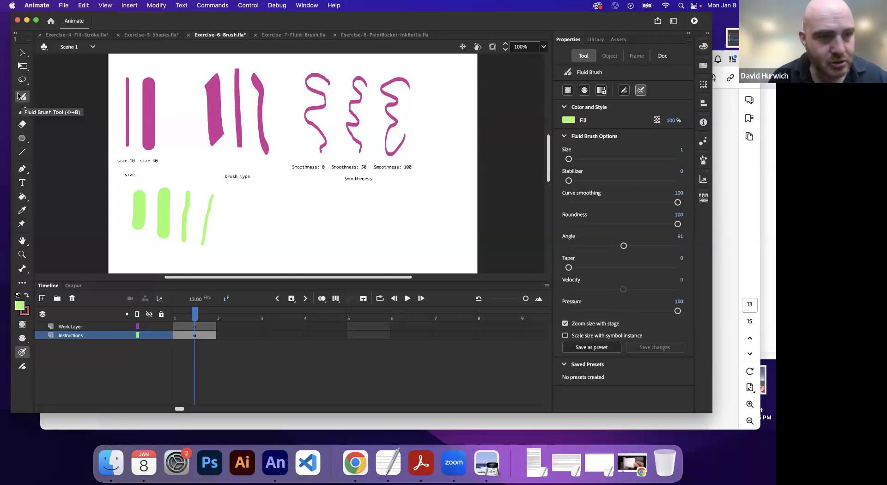
click(19, 113)
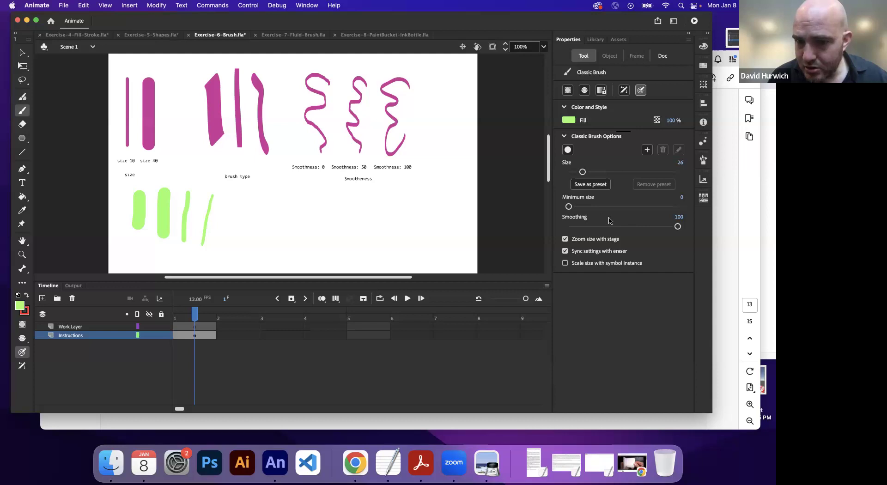
mouse_move(677, 227)
mouse_down()
mouse_move(601, 226)
mouse_move(677, 225)
mouse_up()
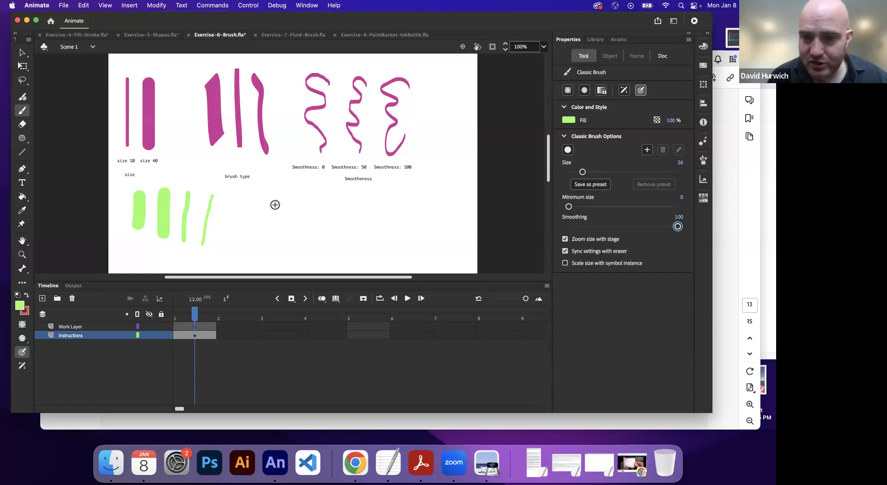
mouse_move(285, 213)
mouse_down()
mouse_move(253, 197)
mouse_move(239, 214)
mouse_up()
key(super+z)
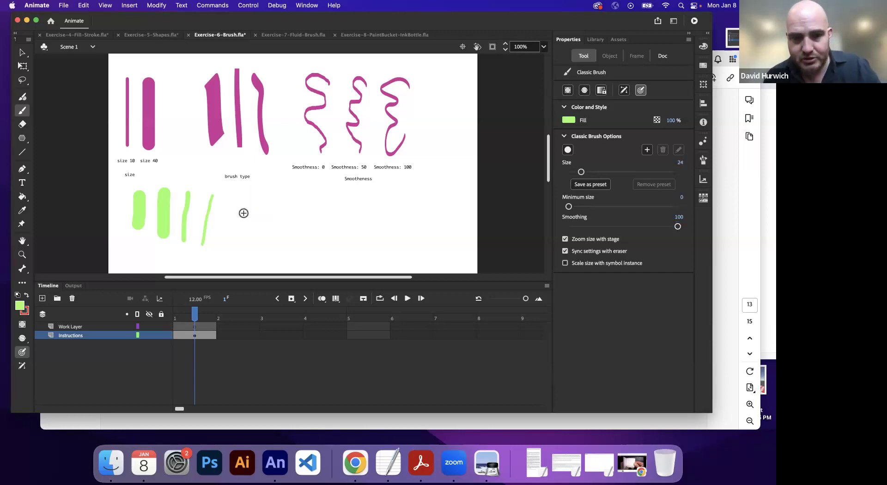
- Swap the fill to red and paint two C-shaped curves with the Classic Brush at smoothing 100
key(p)
click(25, 297)
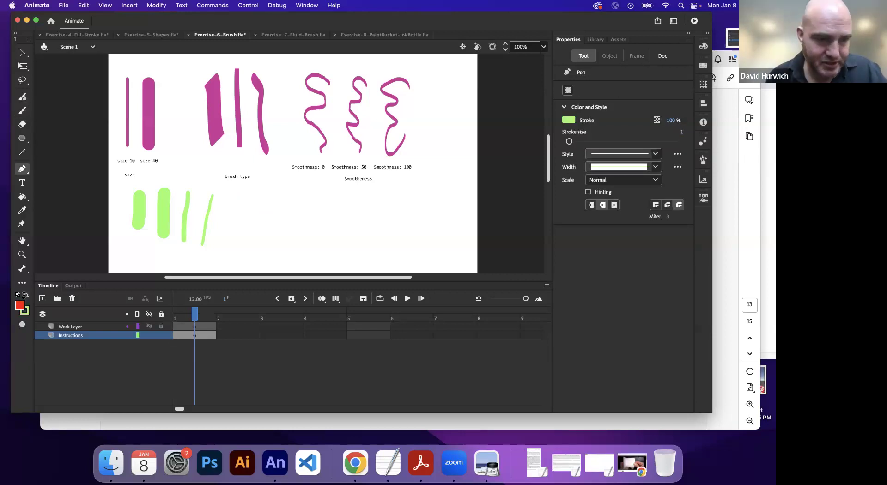
click(21, 110)
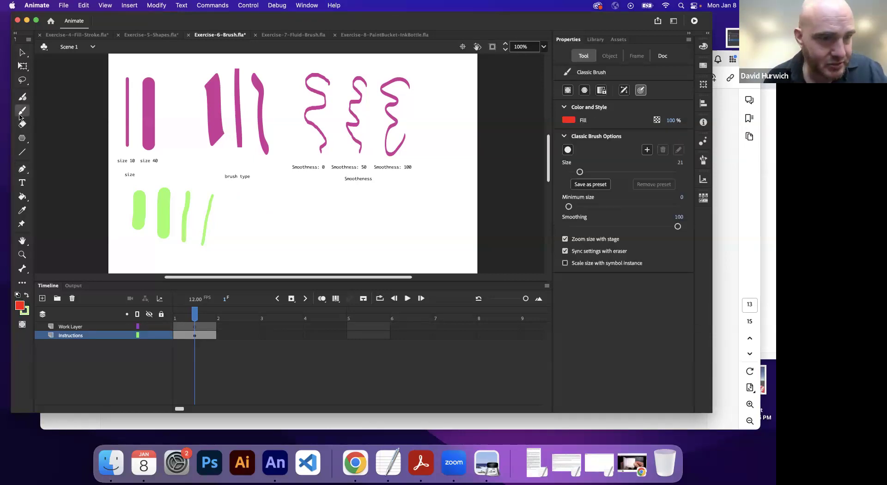
key(bracketleft)
key(bracketleft)
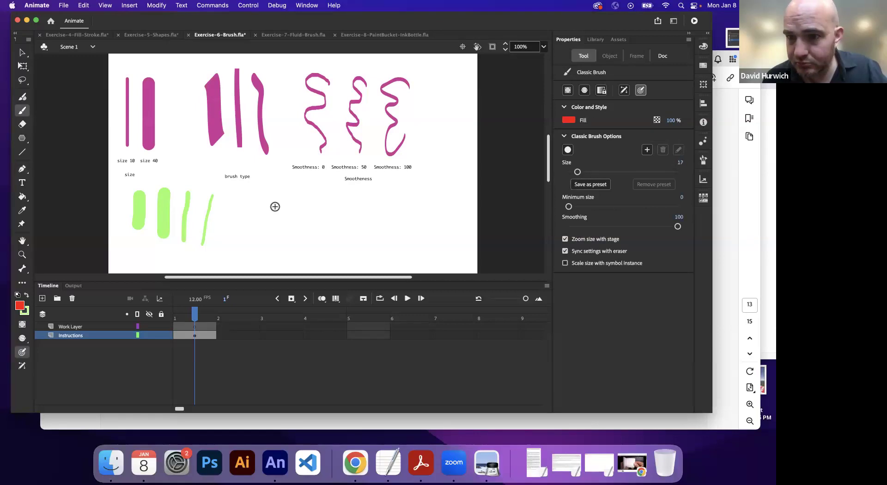
mouse_move(270, 216)
mouse_down()
mouse_move(237, 204)
mouse_move(233, 238)
mouse_move(289, 247)
mouse_up()
mouse_move(326, 218)
mouse_down()
mouse_move(323, 208)
mouse_move(340, 249)
mouse_move(345, 245)
mouse_up()
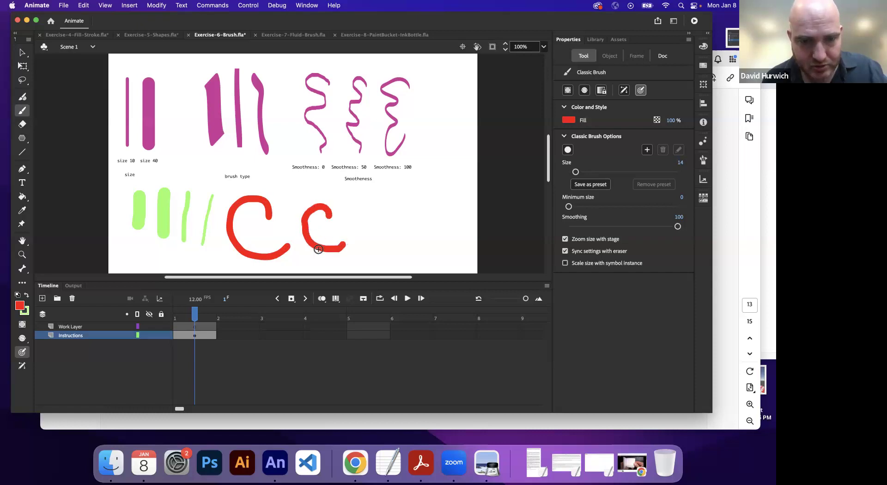
- Set the brush smoothing to 0 and paint two red squiggles beside the C-shaped curves
drag(678, 226, 569, 227)
mouse_move(420, 210)
mouse_down()
mouse_move(389, 201)
mouse_move(408, 221)
mouse_move(375, 235)
mouse_move(417, 254)
mouse_up()
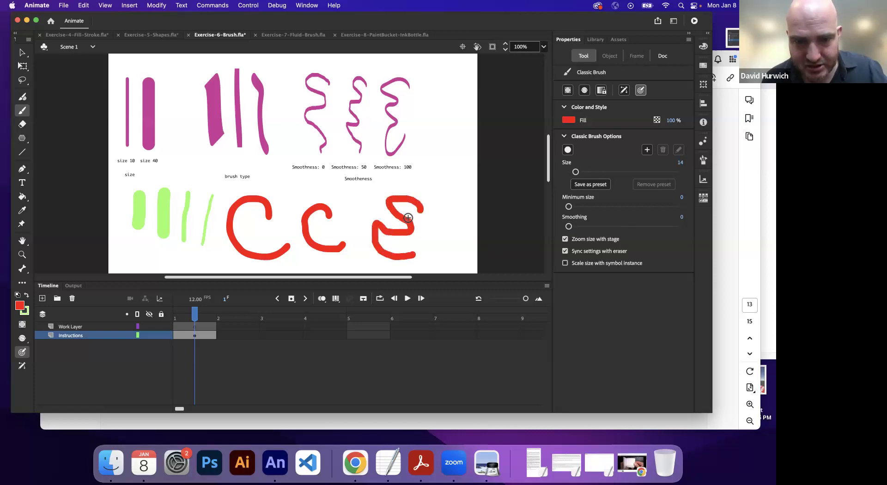
mouse_move(455, 186)
mouse_down()
mouse_move(457, 209)
mouse_move(444, 225)
mouse_move(445, 261)
mouse_up()
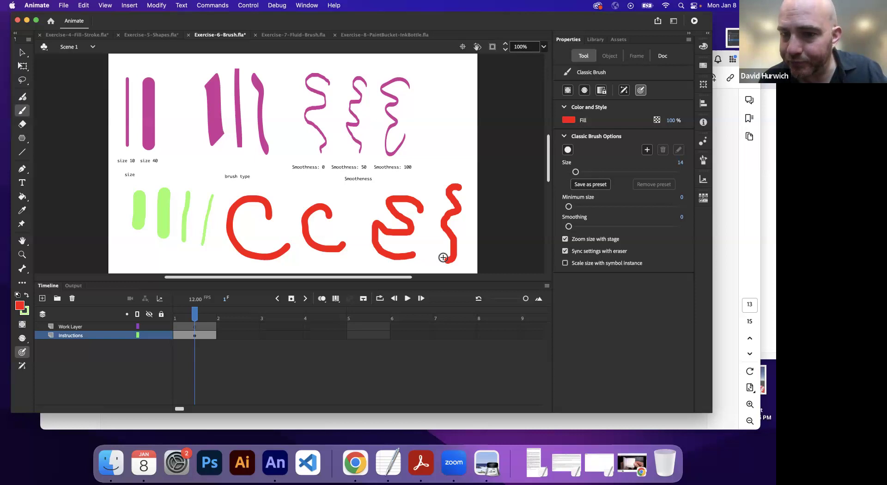
- Add a custom square brush nib with angle 0 and flatness 100%, and paint vertical, slanted and zigzag red test strokes
click(647, 150)
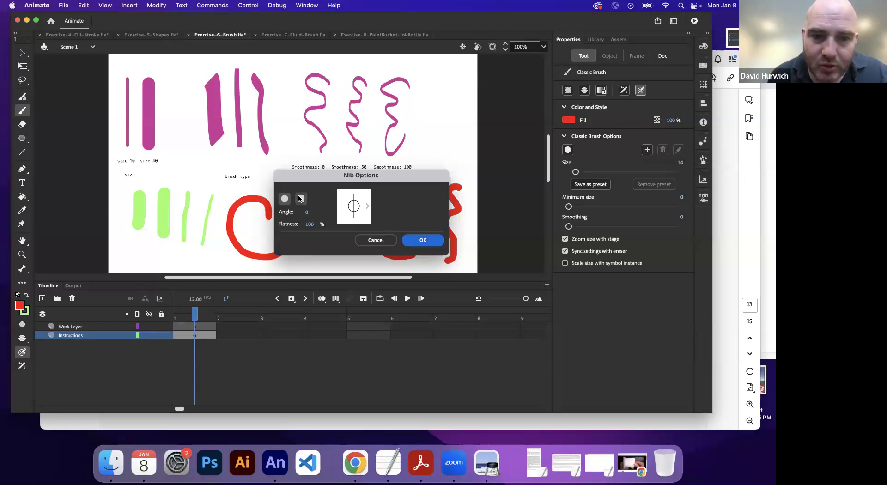
click(422, 240)
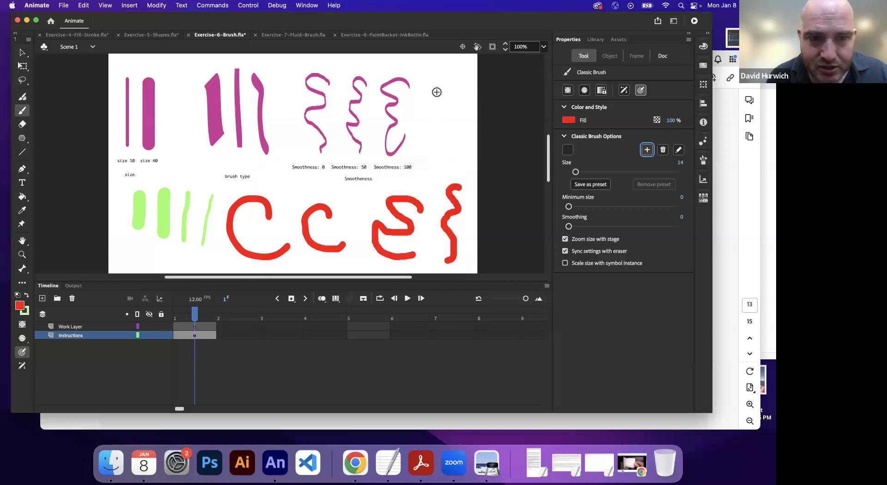
drag(436, 91, 435, 144)
drag(292, 111, 278, 163)
mouse_move(225, 156)
mouse_down()
mouse_move(272, 158)
mouse_move(243, 179)
mouse_move(294, 182)
mouse_move(291, 172)
mouse_move(289, 199)
mouse_up()
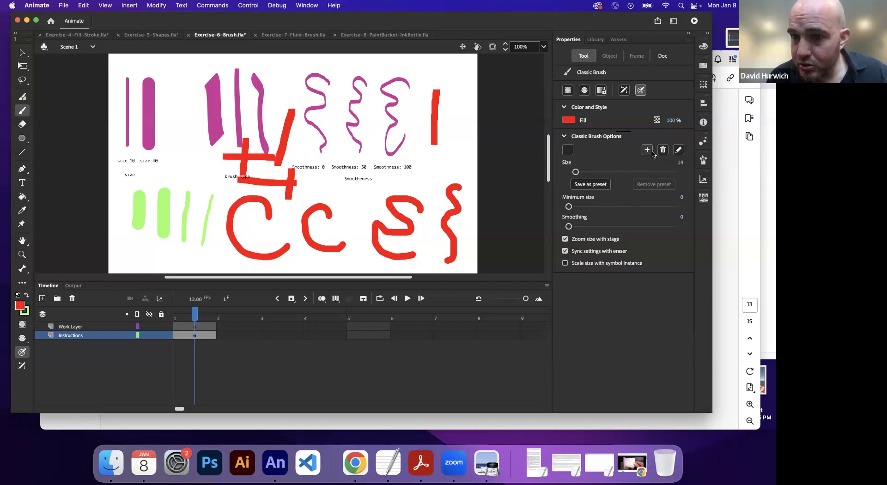
- Switch the Classic Brush to the thin slanted nib and paint a wavy red stroke across the purple smoothness samples
click(568, 149)
click(572, 172)
click(567, 150)
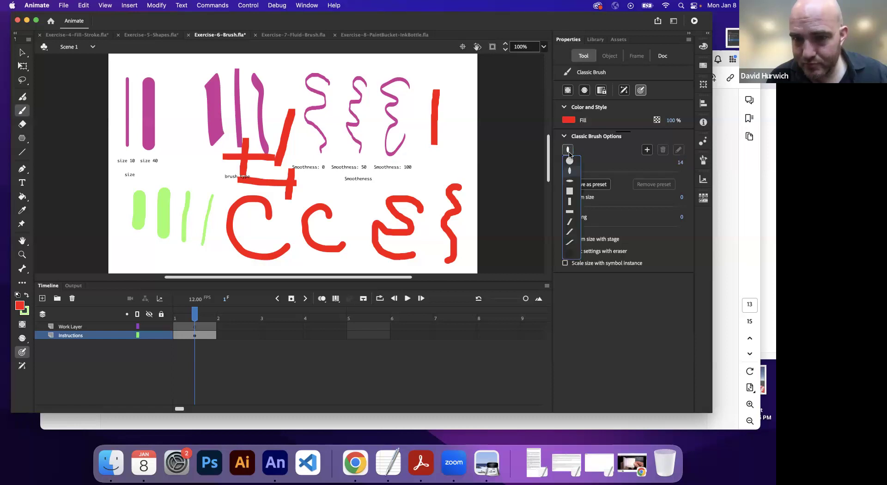
click(577, 242)
mouse_move(303, 115)
mouse_down()
mouse_move(347, 155)
mouse_move(395, 161)
mouse_move(400, 143)
mouse_move(449, 124)
mouse_move(346, 104)
mouse_up()
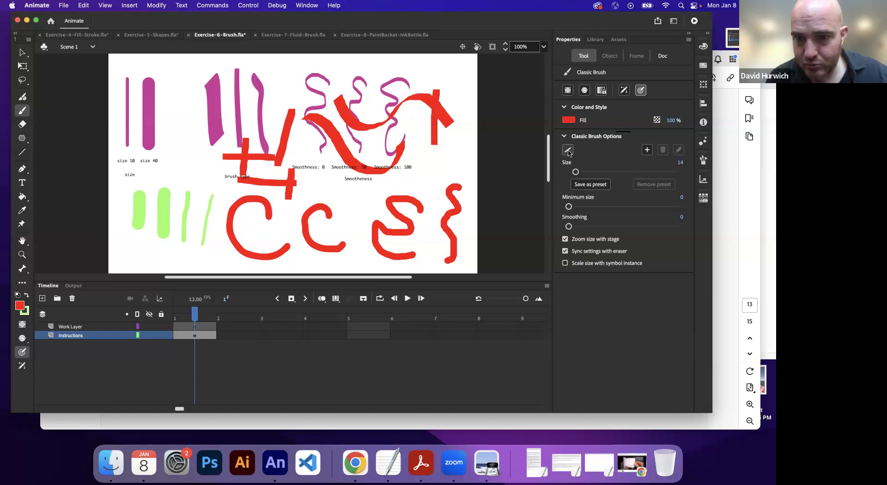
- Choose the vertical rectangular nib and paint a bent red stroke over the purple brush-type samples
click(568, 149)
click(570, 202)
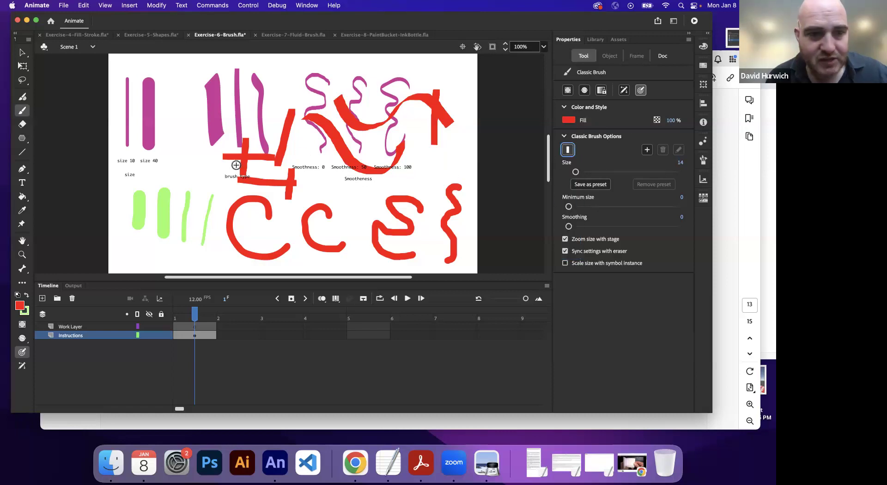
mouse_move(181, 161)
mouse_down()
mouse_move(229, 109)
mouse_move(178, 98)
mouse_up()
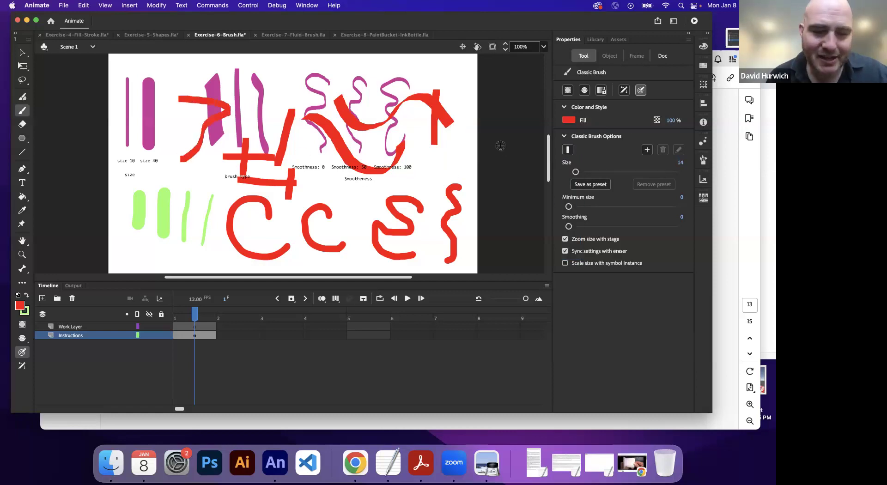
- Choose the square nib and paint a short horizontal red stroke above the slanted red line
click(568, 149)
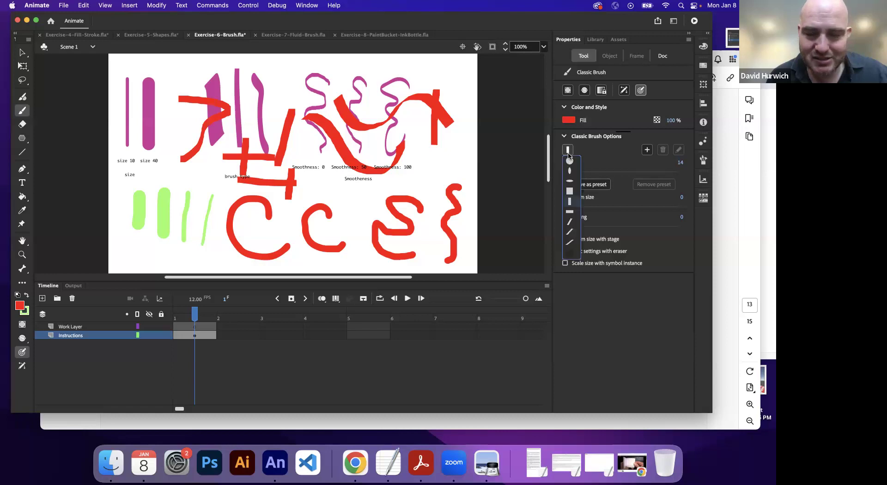
click(570, 190)
drag(326, 76, 275, 76)
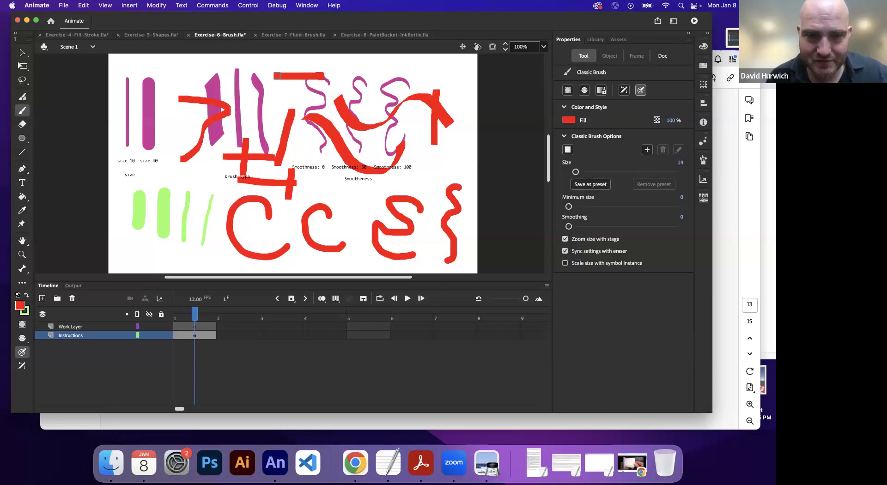
click(568, 149)
click(611, 154)
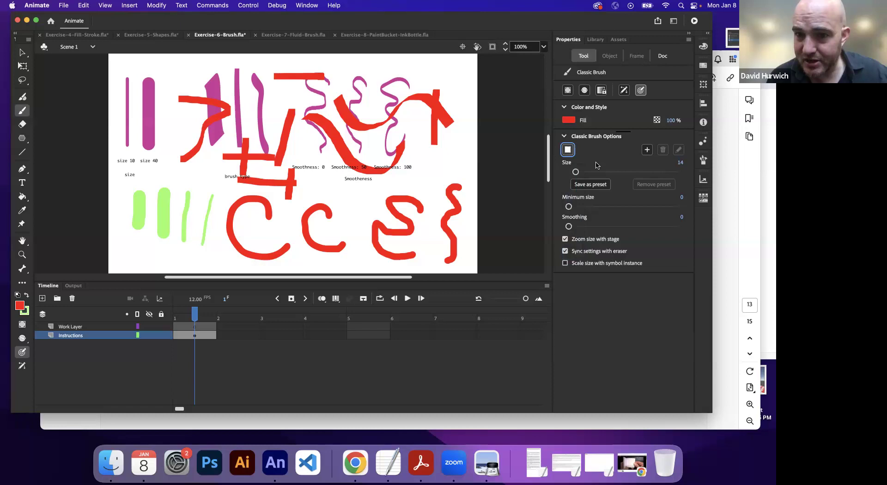
- Add a custom square nib with angle -63 and flatness 67%, and paint a long zigzag red stroke across the lower artwork
click(647, 150)
drag(311, 225, 365, 211)
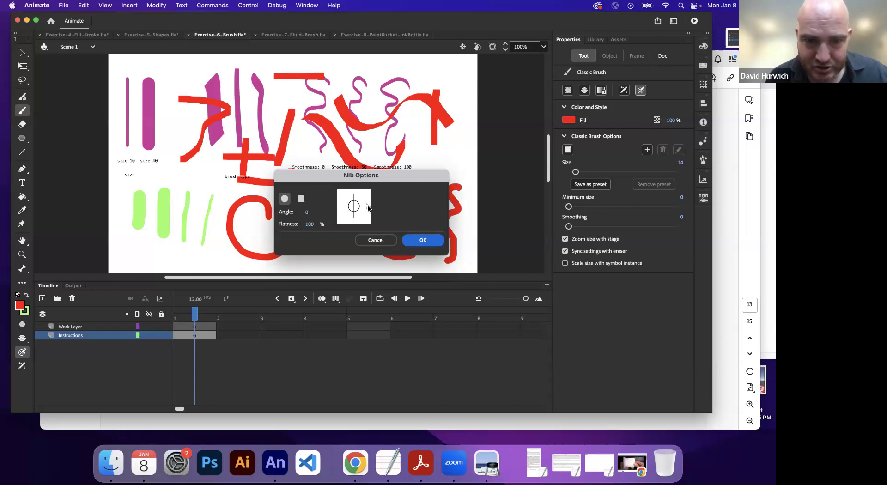
drag(312, 224, 276, 213)
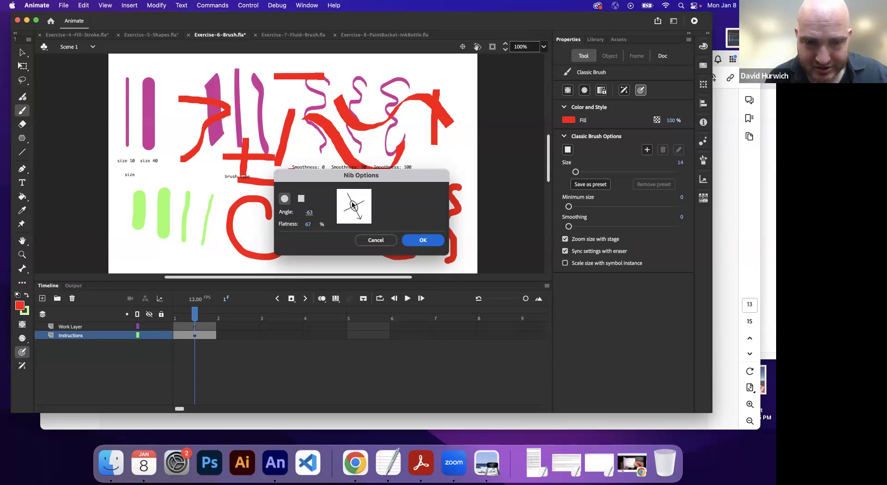
click(301, 199)
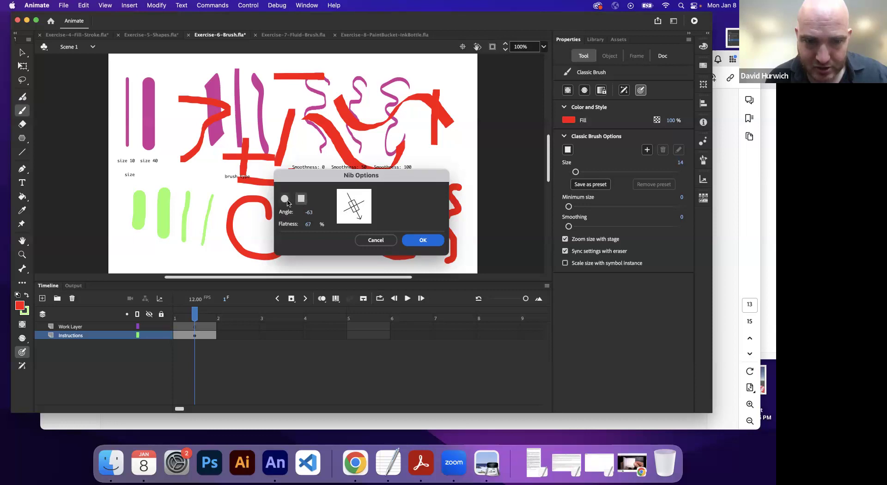
click(423, 239)
mouse_move(180, 165)
mouse_down()
mouse_move(200, 196)
mouse_move(155, 210)
mouse_move(207, 214)
mouse_move(199, 238)
mouse_move(165, 231)
mouse_move(166, 241)
mouse_move(216, 254)
mouse_move(221, 237)
mouse_move(247, 260)
mouse_move(258, 230)
mouse_move(280, 227)
mouse_move(312, 263)
mouse_move(348, 209)
mouse_move(301, 182)
mouse_move(378, 194)
mouse_move(357, 230)
mouse_move(370, 254)
mouse_up()
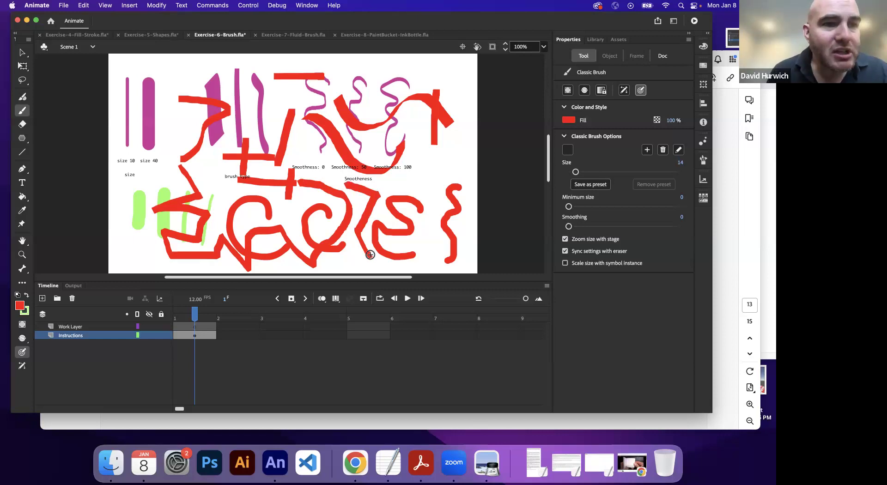
- Review Exercise-4-Fill-Stroke and Exercise-5-Shapes, including the PolyStar tool options, and return to Exercise-6-Brush
click(72, 35)
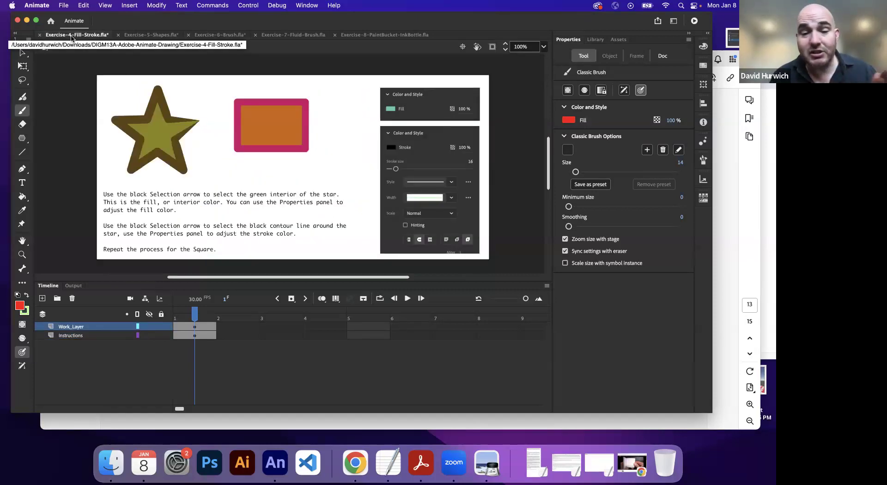
click(151, 36)
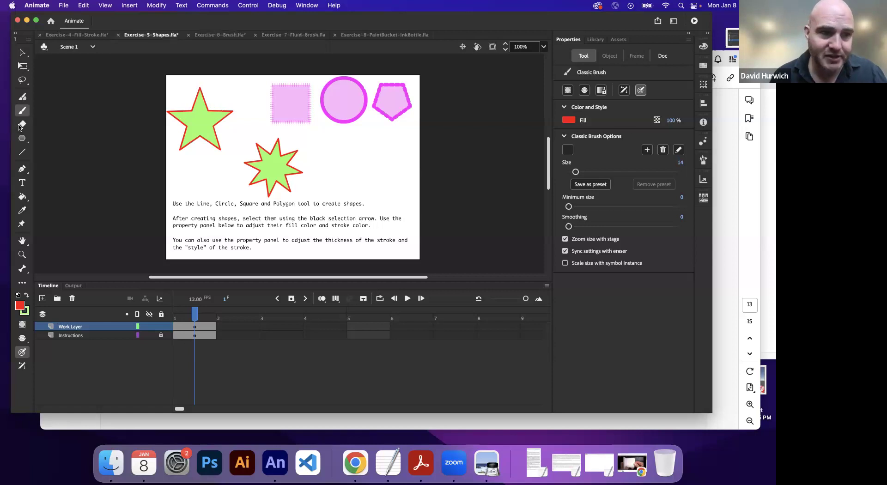
click(22, 138)
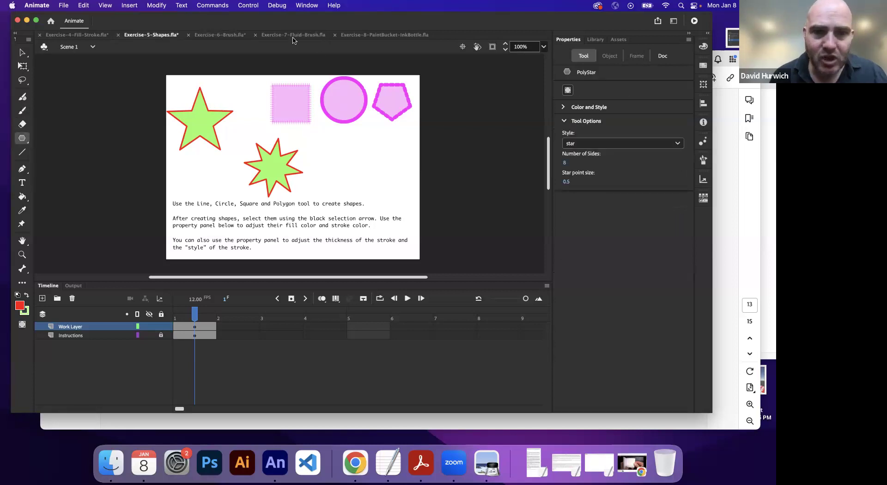
click(232, 37)
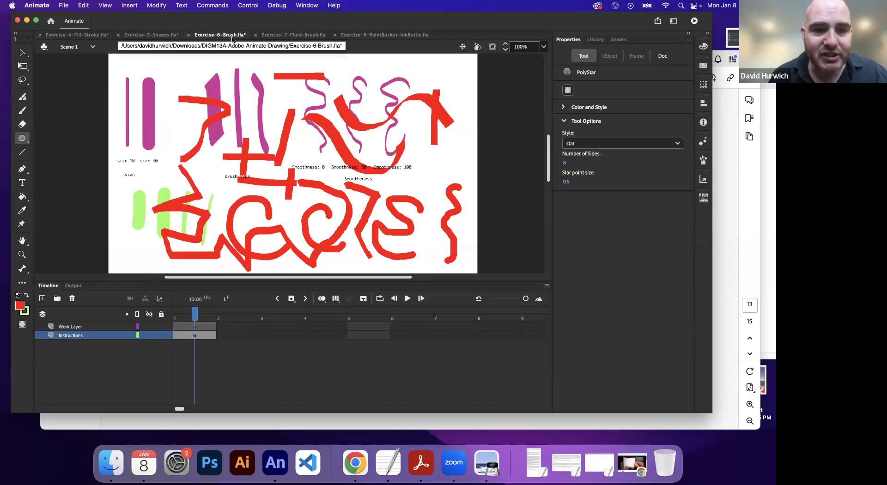